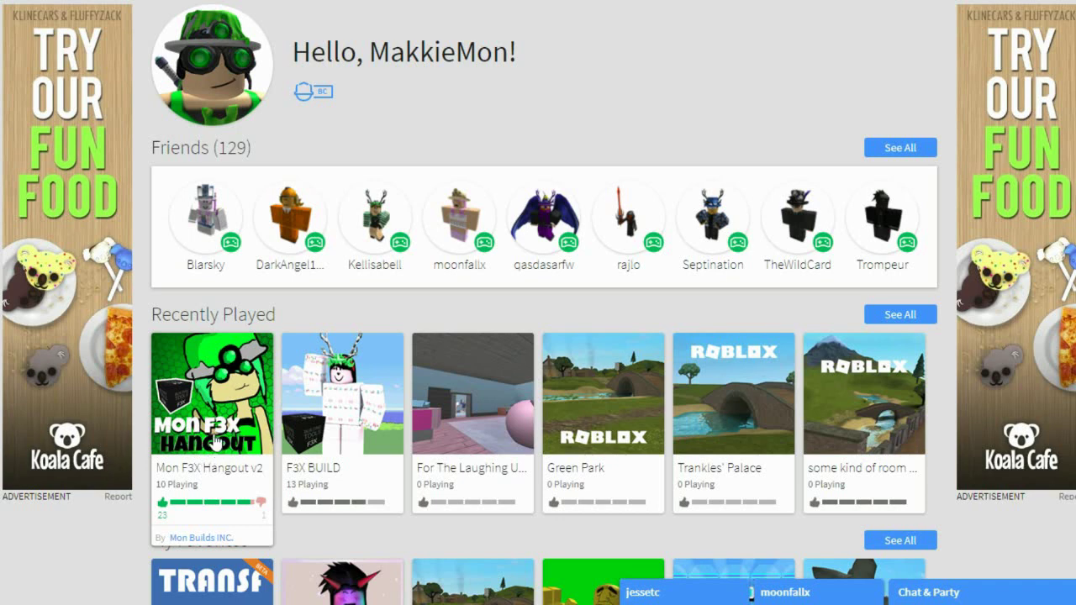
Open the Mon F3X Hangout v2 game page and minimize both chat conversations.
{"action": "left_click", "coordinate": [214, 443]}
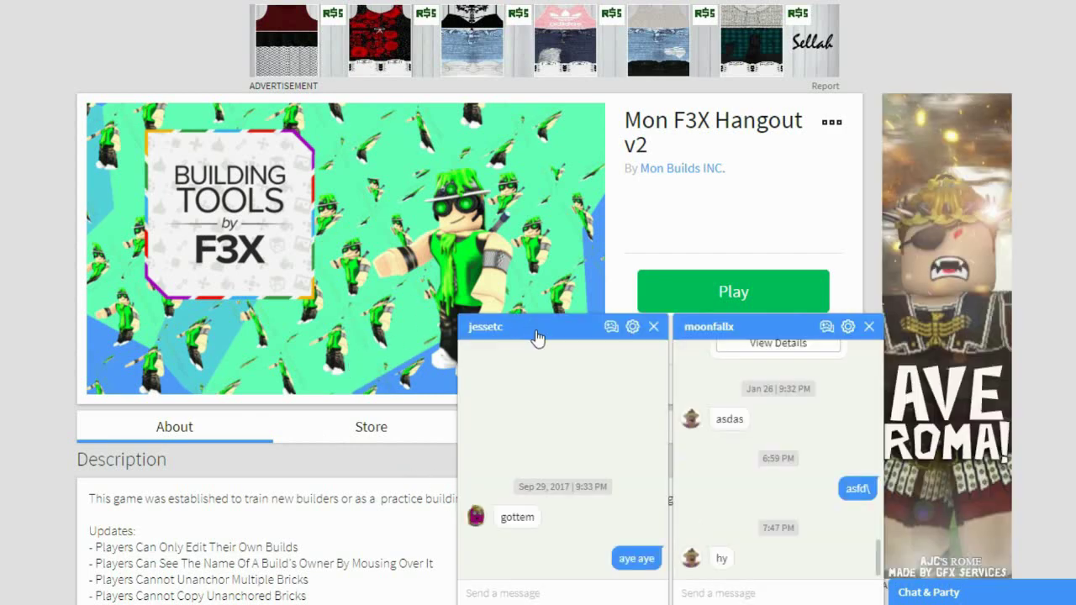
{"action": "left_click", "coordinate": [535, 333]}
{"action": "left_click", "coordinate": [768, 334]}
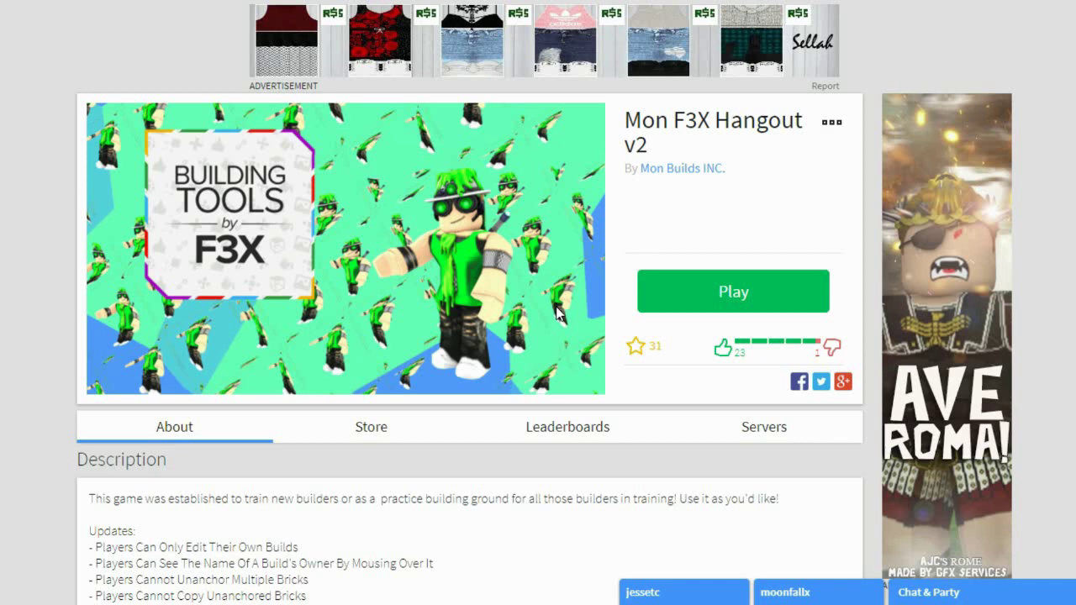
Launch Mon F3X Hangout v2 and walk the avatar up to the Building Zone sign.
{"action": "left_click", "coordinate": [716, 301]}
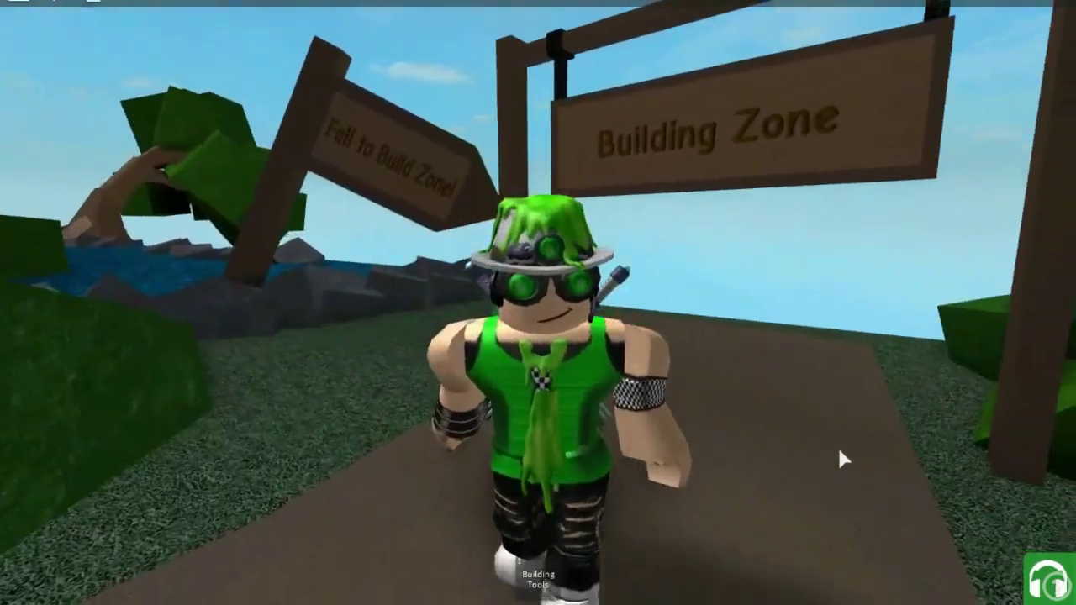
{"action": "key", "text": "w"}
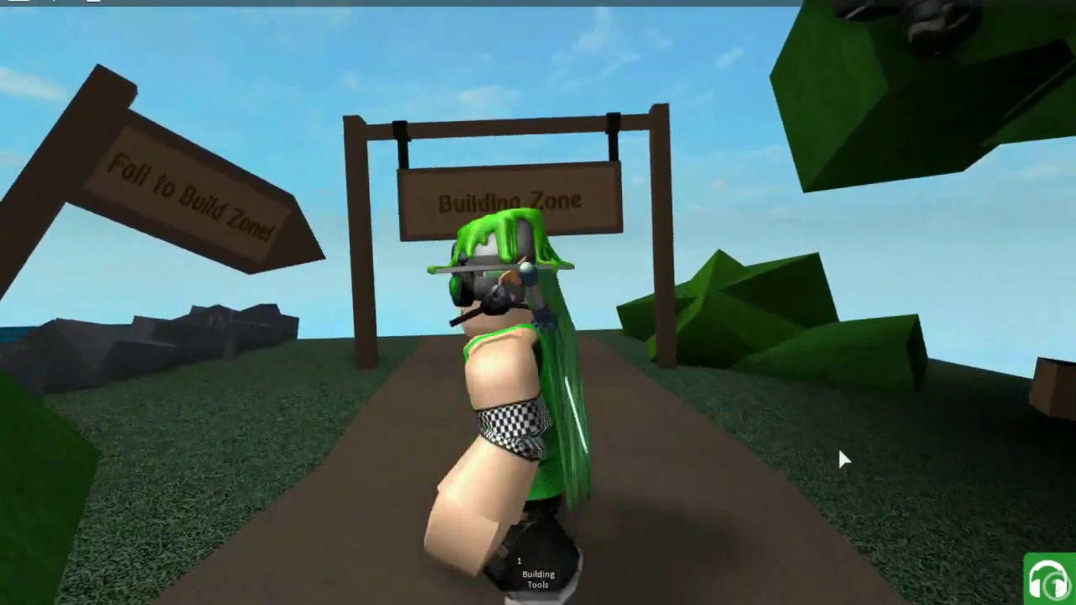
{"action": "key", "text": "s"}
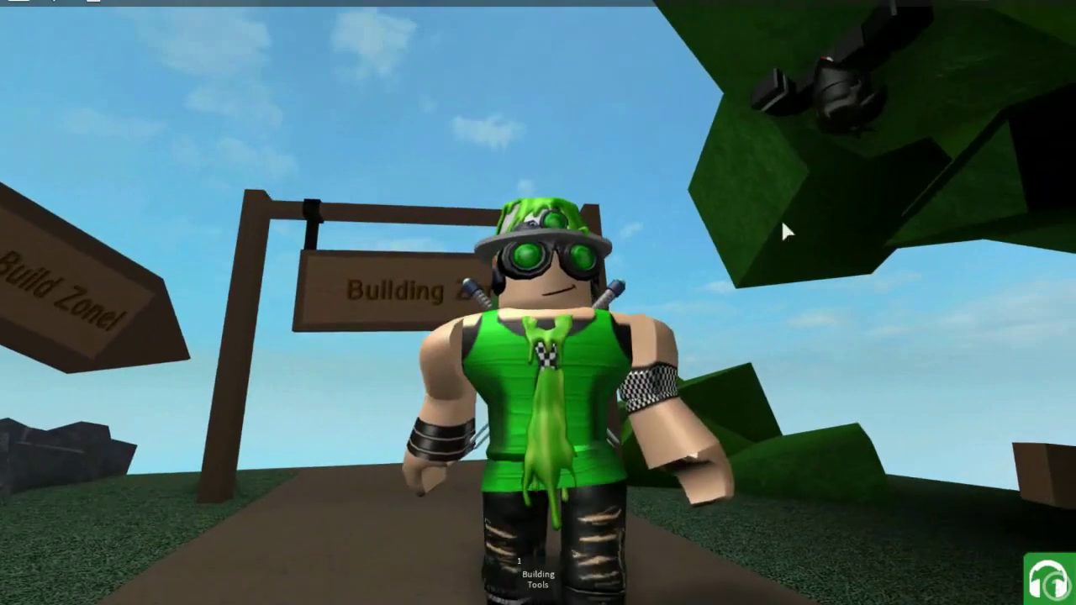
{"action": "key", "text": "w"}
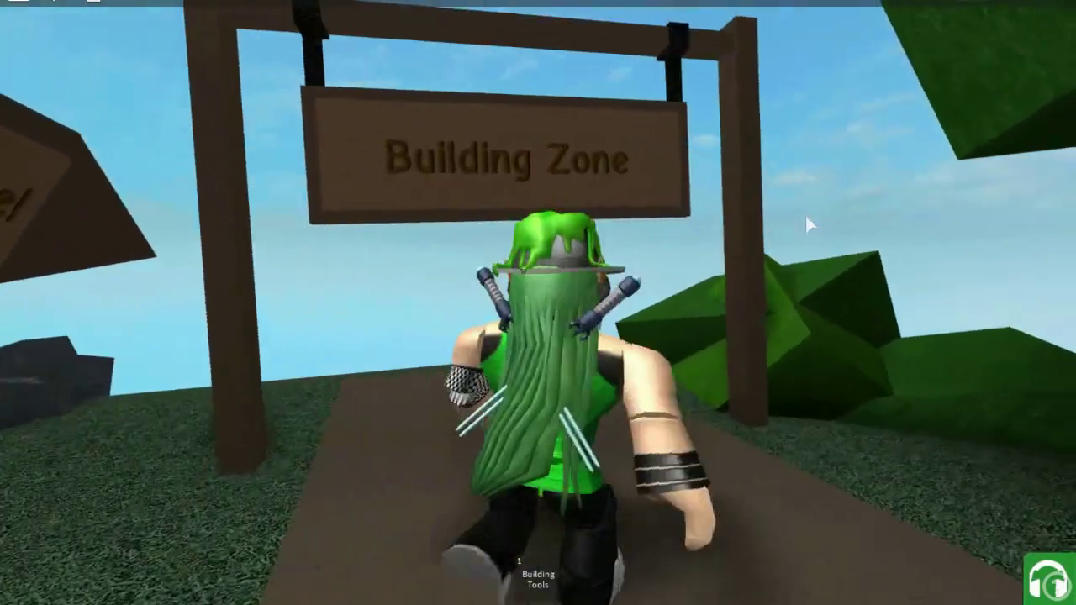
{"action": "key", "text": "s"}
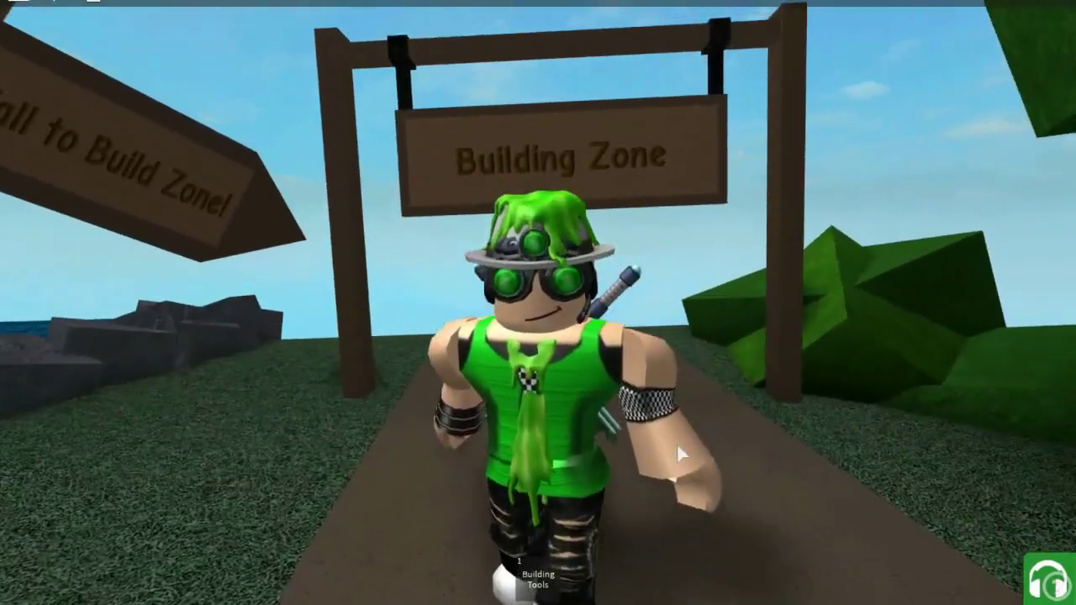
Put the Building Tools away, run into the open build field, and equip them again.
{"action": "key", "text": "1"}
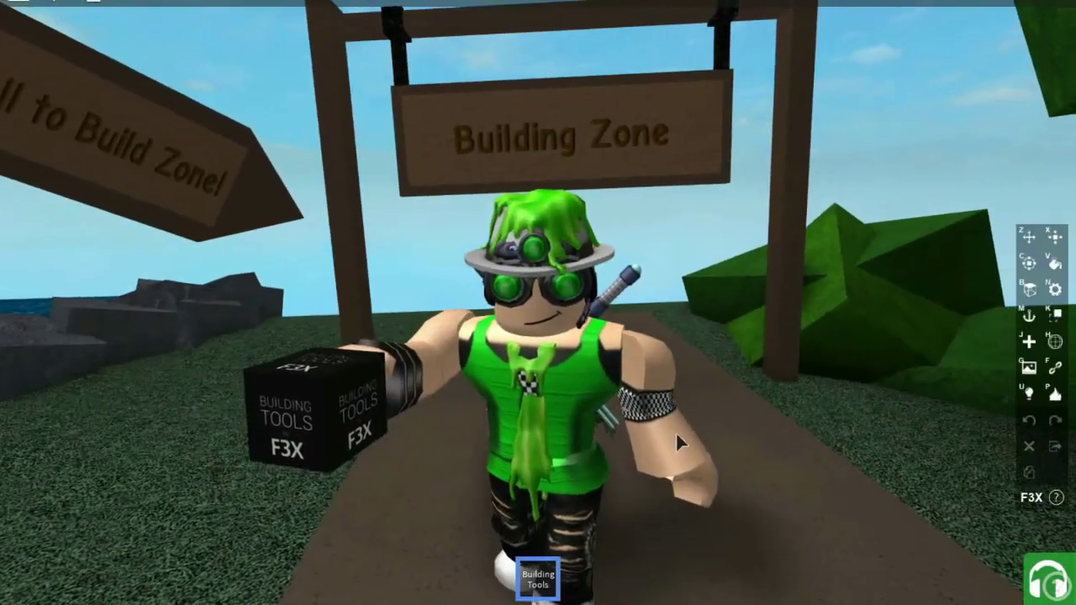
{"action": "key", "text": "1"}
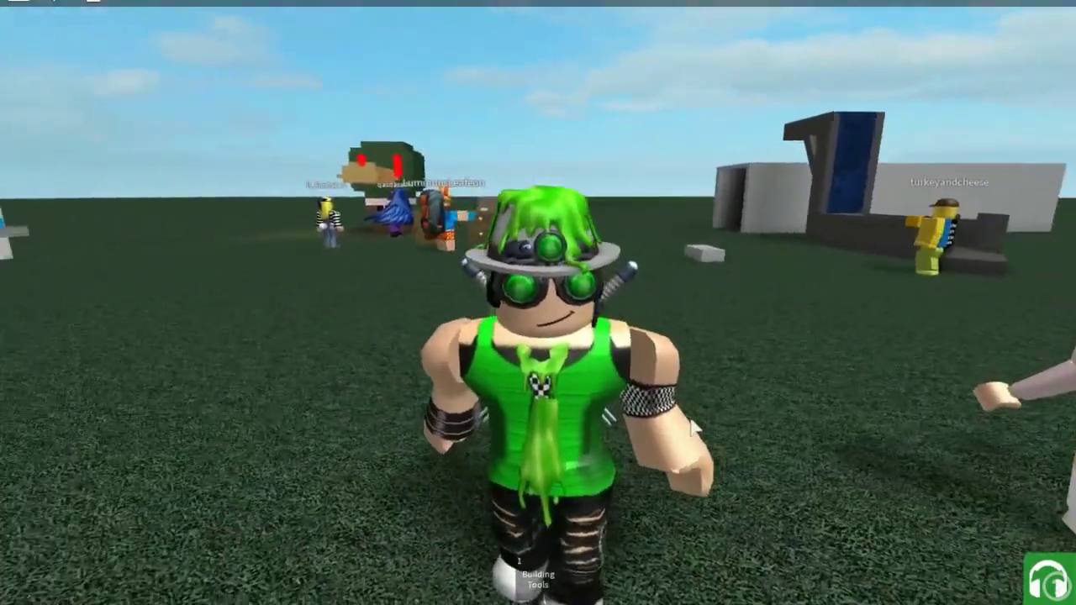
{"action": "key", "text": "w"}
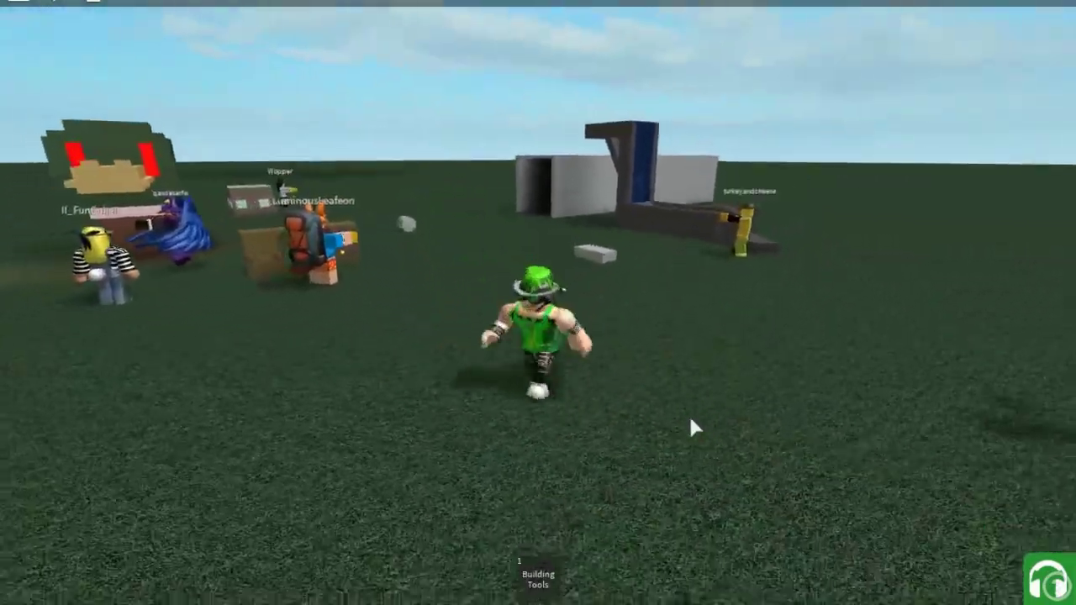
{"action": "key", "text": "s"}
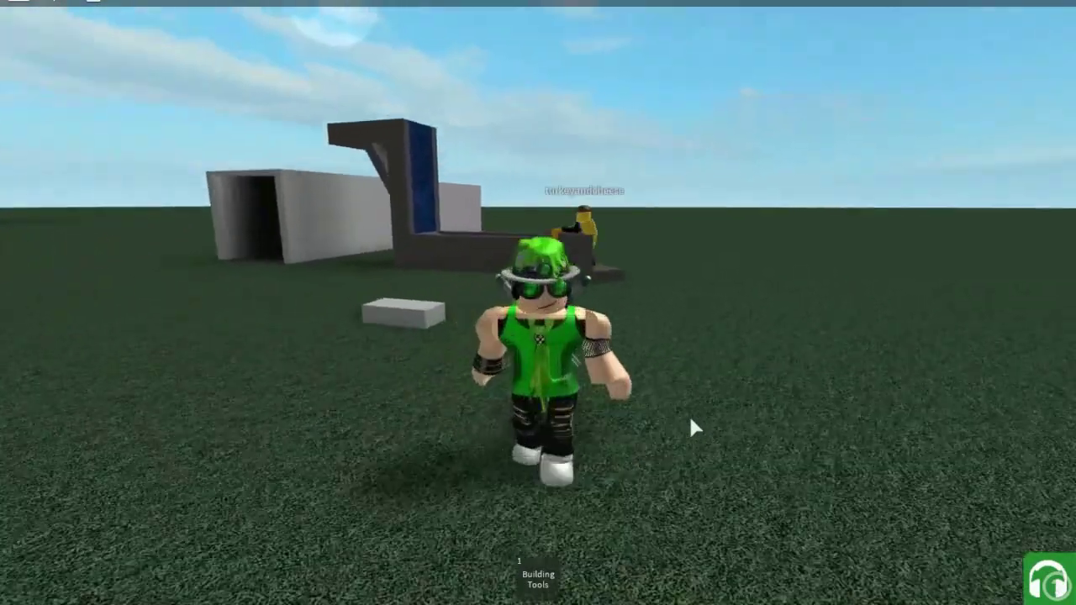
{"action": "key", "text": "1"}
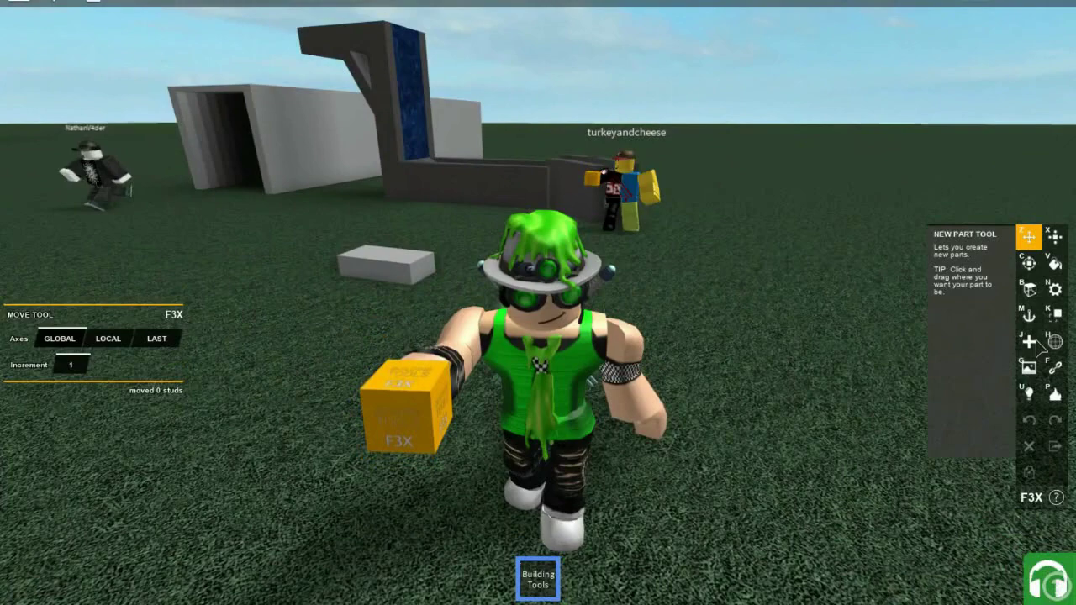
Place a new grey part on the grassy baseplate with the New Part tool.
{"action": "left_click", "coordinate": [1037, 341]}
{"action": "left_click", "coordinate": [780, 442]}
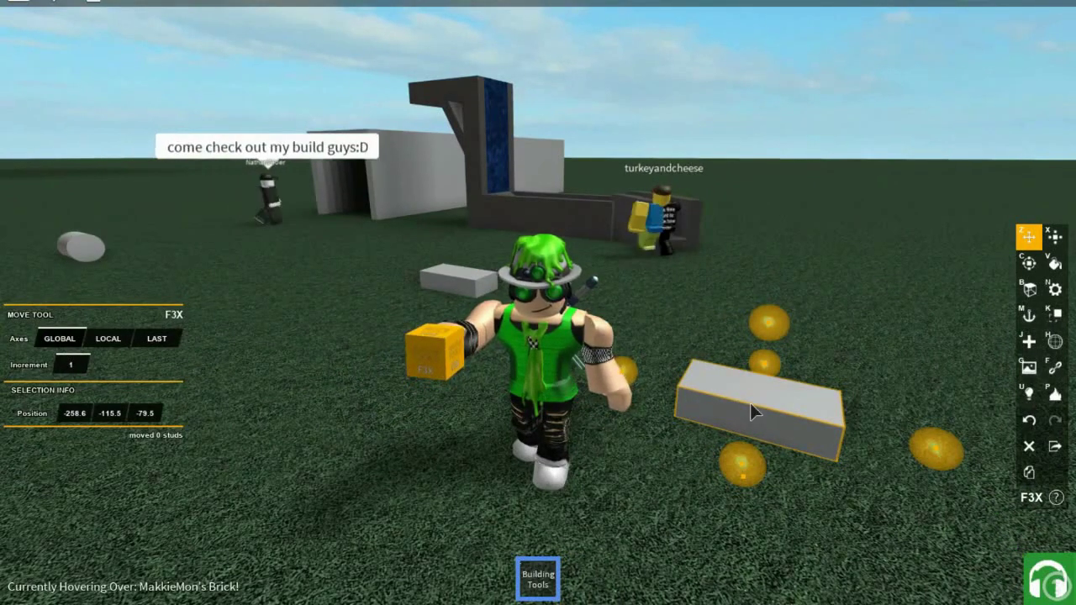
{"action": "key", "text": "w"}
{"action": "key", "text": "s"}
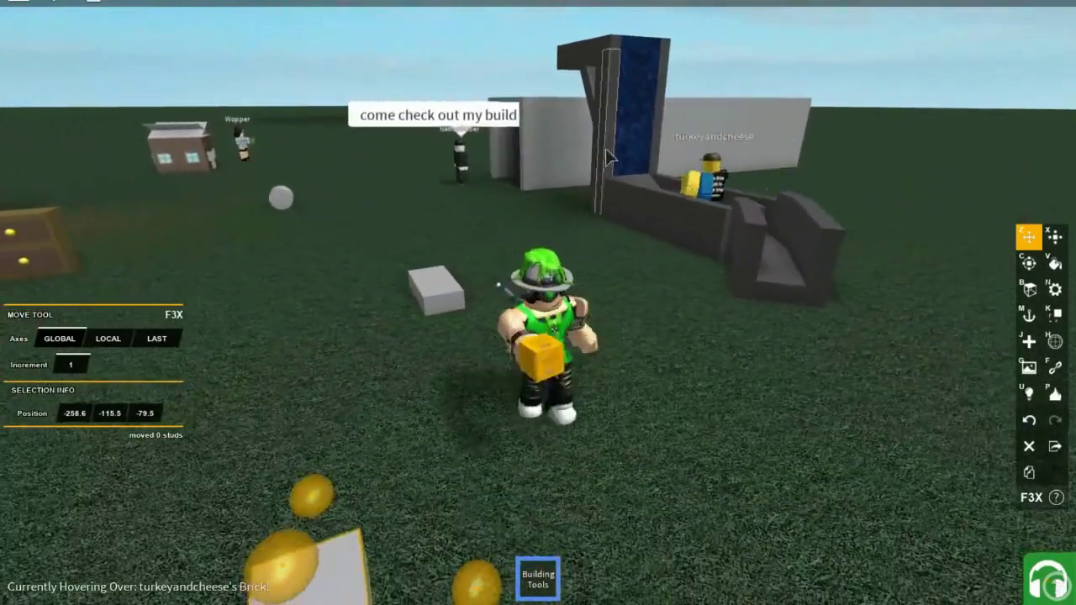
Walk the avatar past other builds to an empty stretch near the new brick.
{"action": "key", "text": "d"}
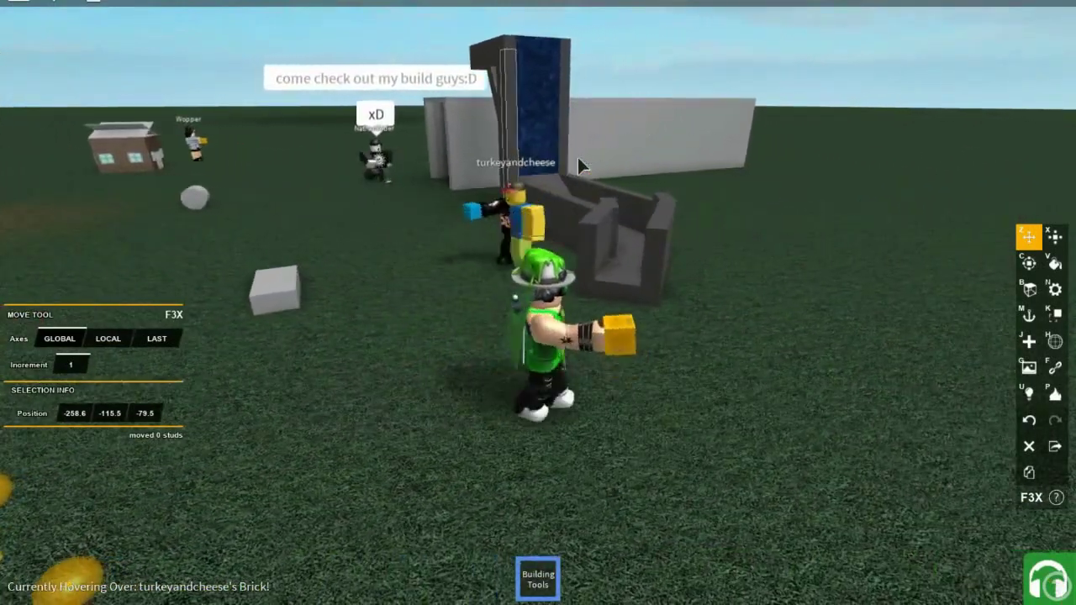
{"action": "key", "text": "a"}
{"action": "key", "text": "w"}
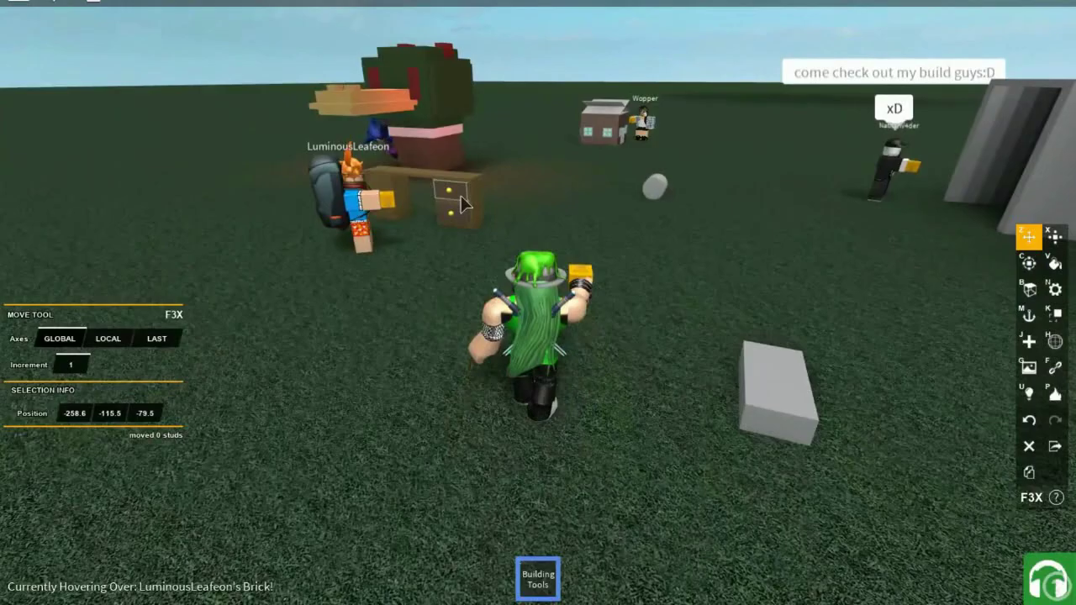
{"action": "key", "text": "Left"}
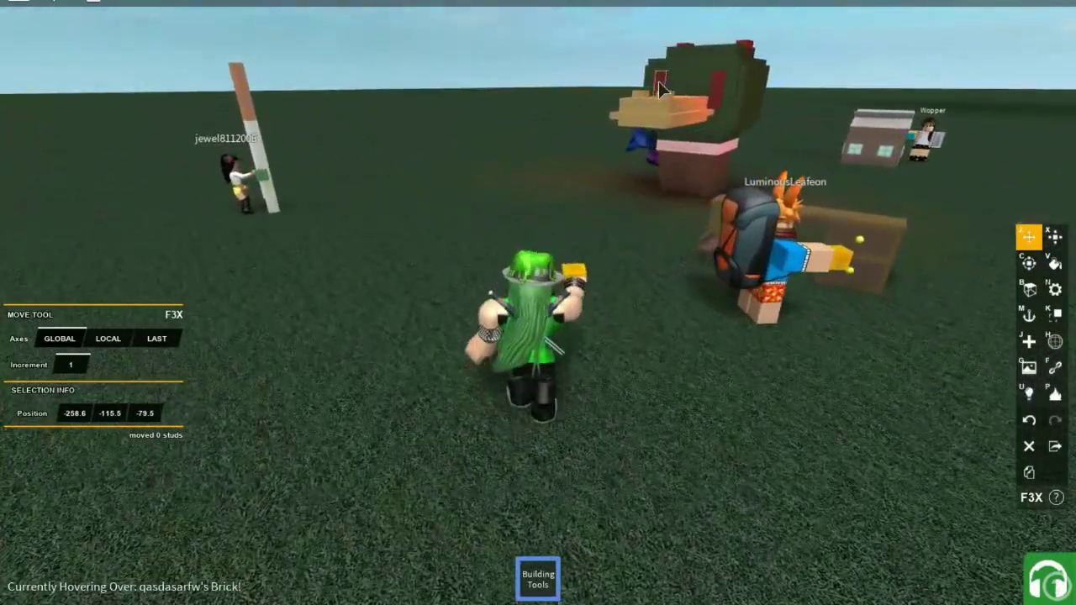
{"action": "key", "text": "s"}
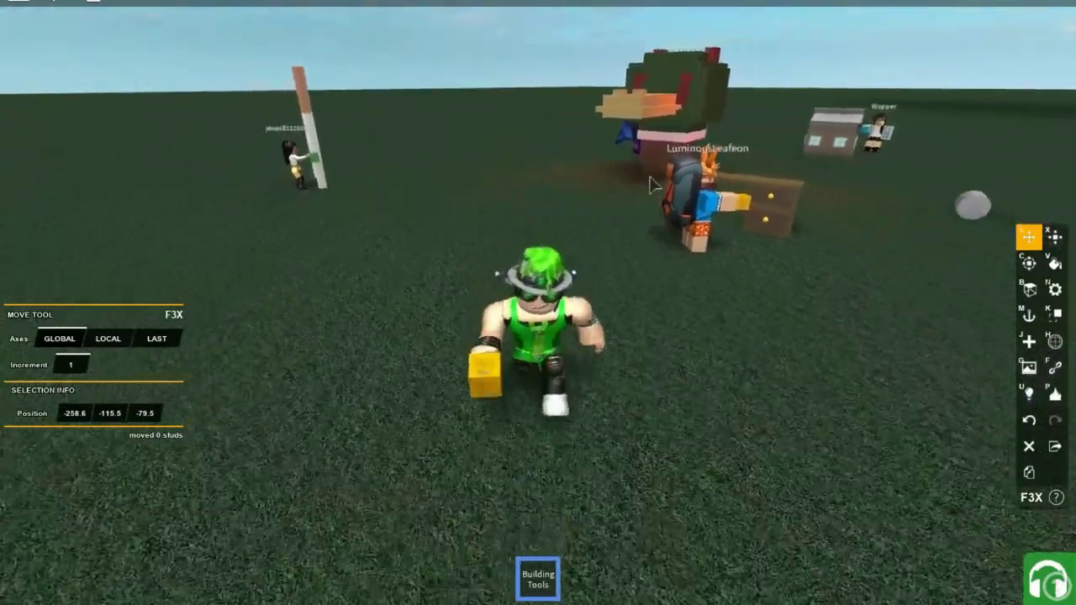
{"action": "key", "text": "w"}
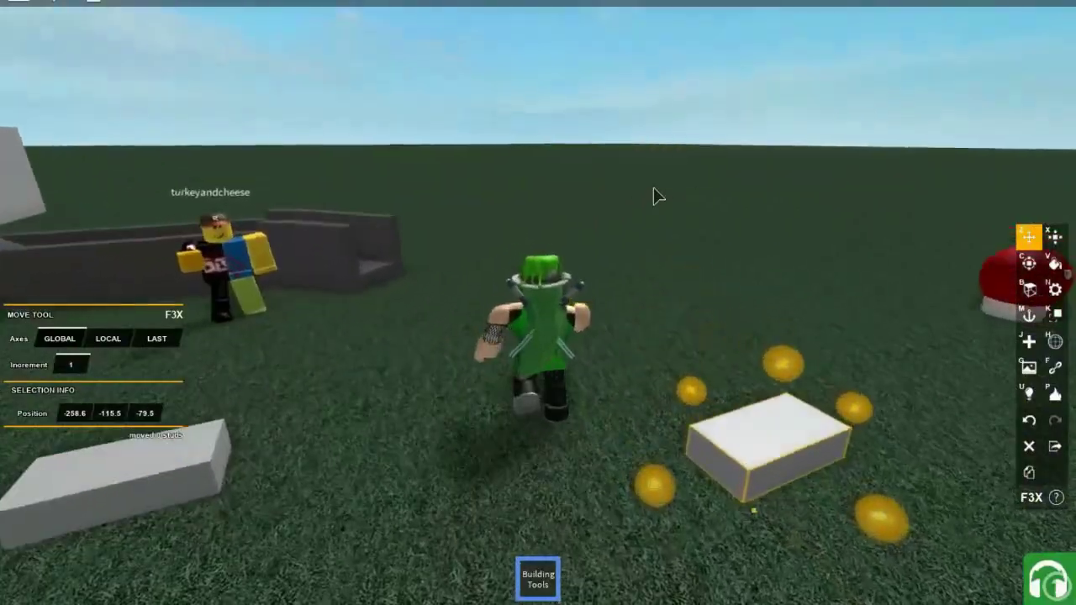
{"action": "key", "text": "s"}
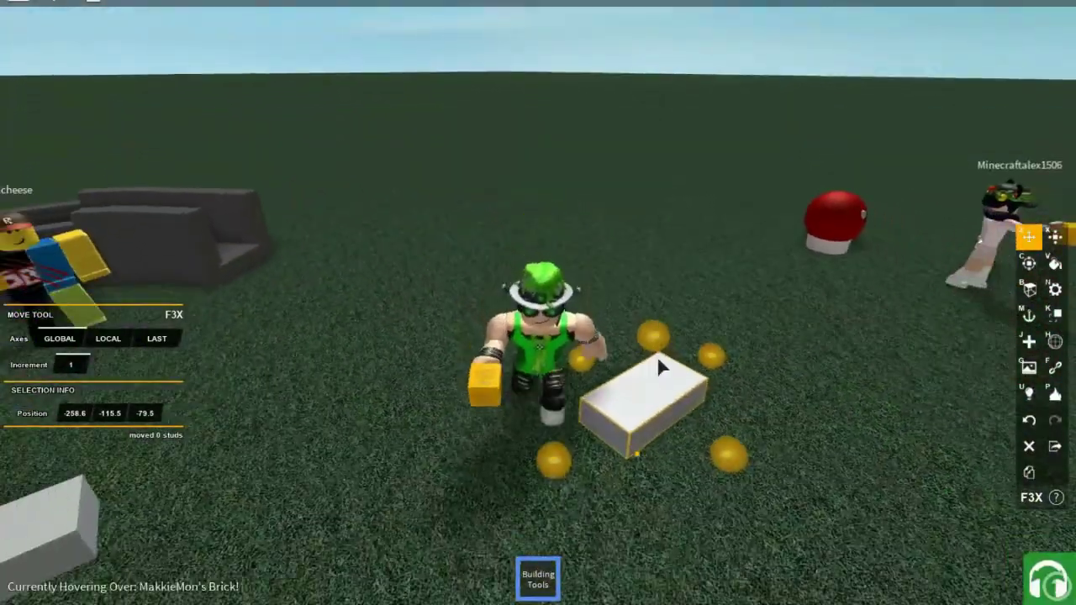
{"action": "key", "text": "w"}
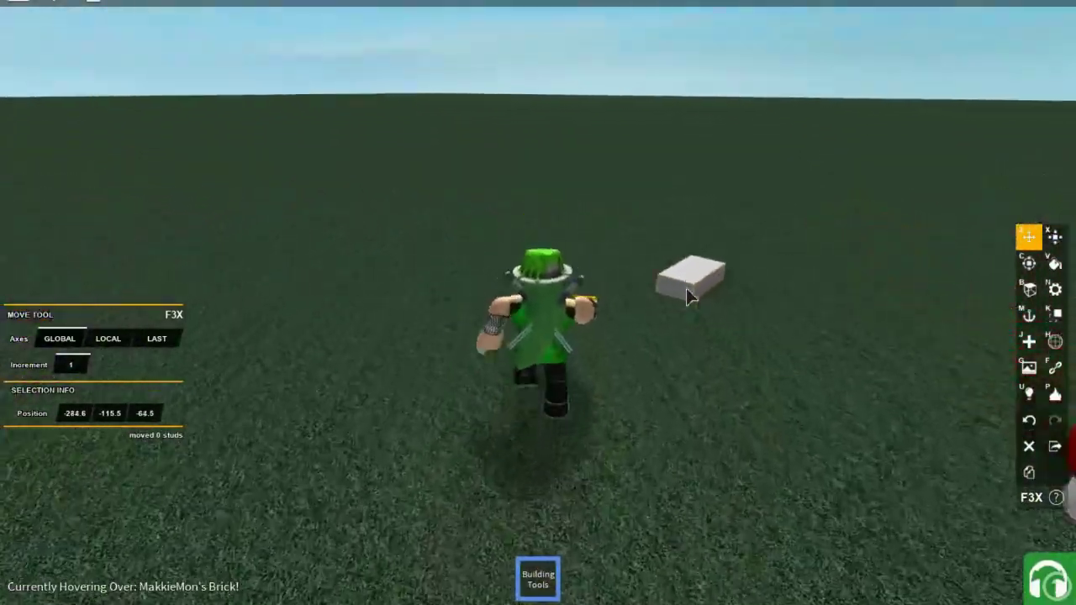
Duplicate the grey brick twice and line the copies up beside the original.
{"action": "left_click", "coordinate": [673, 304]}
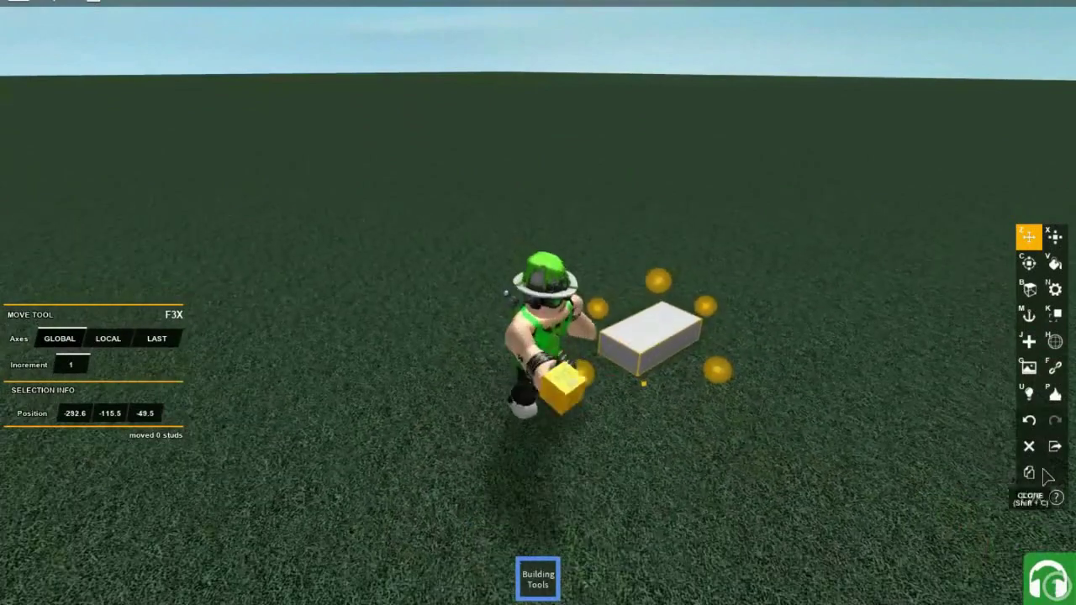
{"action": "left_click", "coordinate": [1048, 476]}
{"action": "mouse_move", "coordinate": [646, 313]}
{"action": "left_mouse_down"}
{"action": "mouse_move", "coordinate": [557, 238]}
{"action": "mouse_move", "coordinate": [670, 342]}
{"action": "left_mouse_up"}
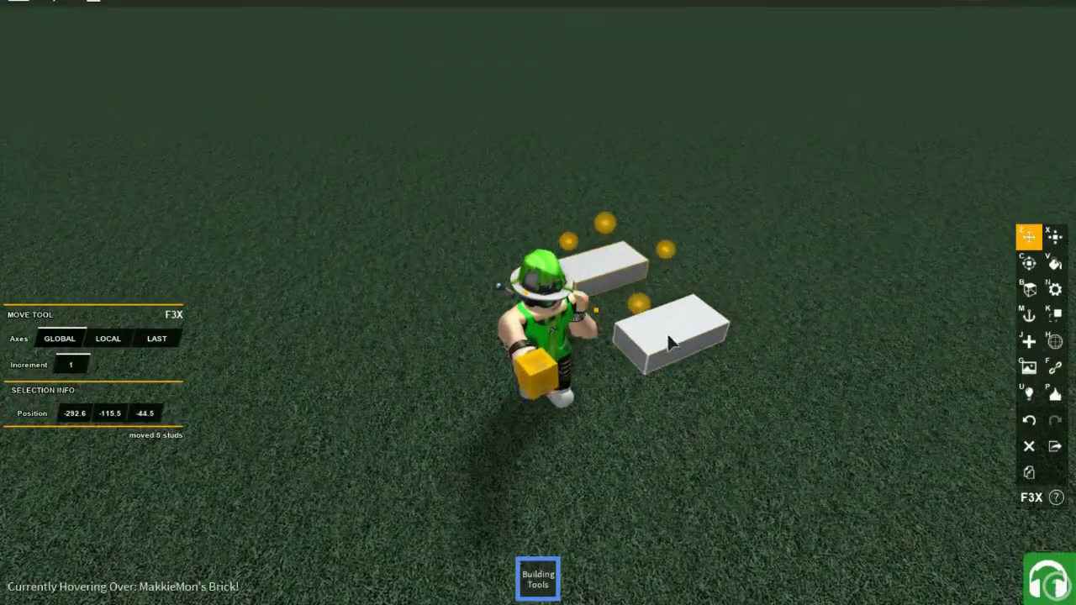
{"action": "left_click", "coordinate": [1041, 482]}
{"action": "left_click_drag", "start_coordinate": [768, 347], "coordinate": [850, 357]}
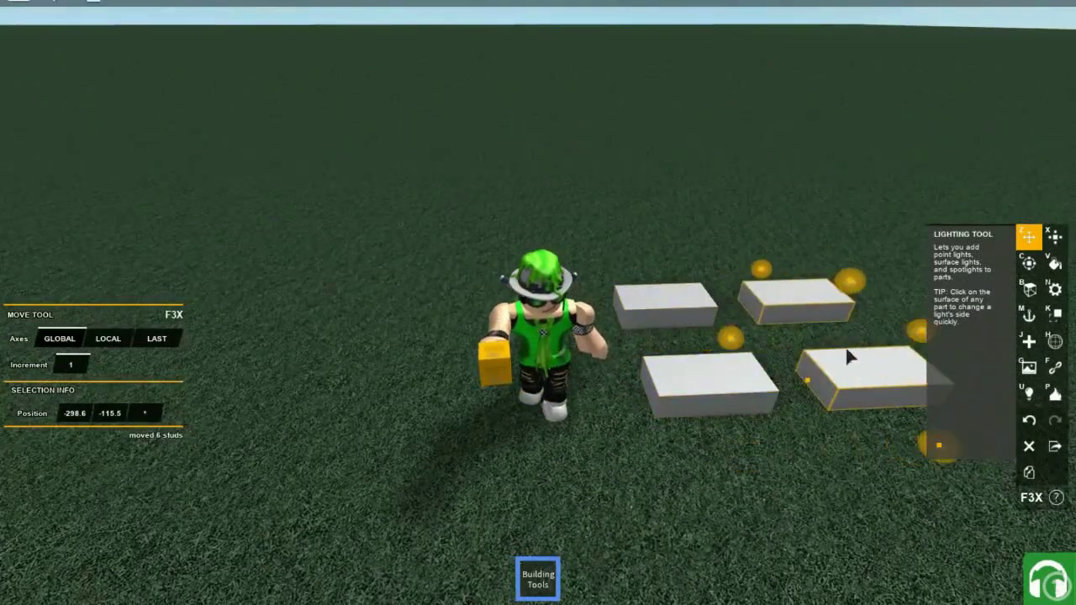
{"action": "scroll", "coordinate": [849, 358], "scroll_direction": "down", "scroll_amount": 3}
{"action": "key", "text": "w"}
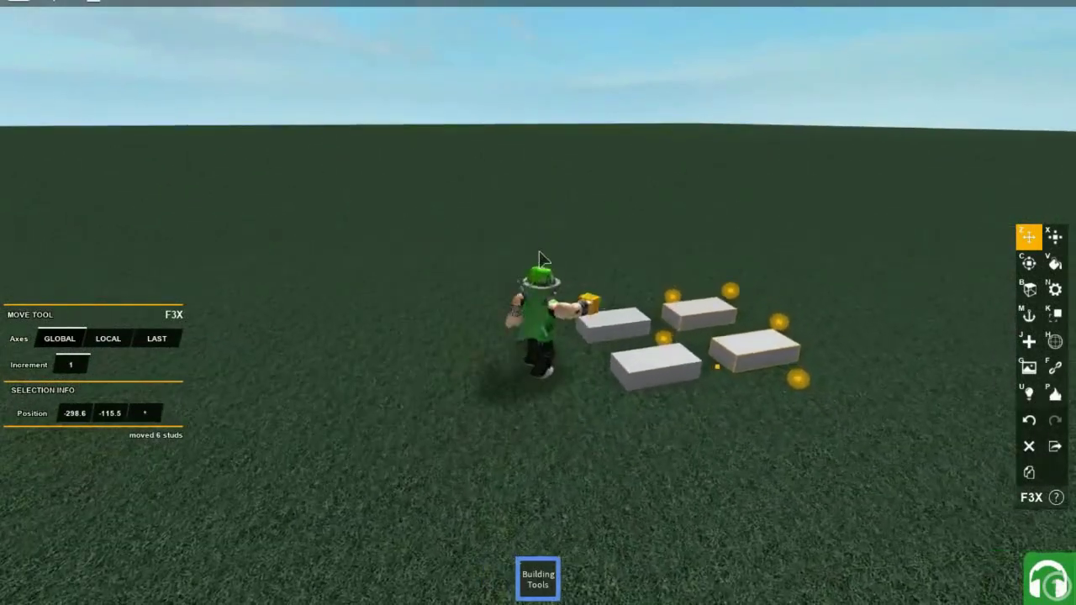
{"action": "key", "text": "d"}
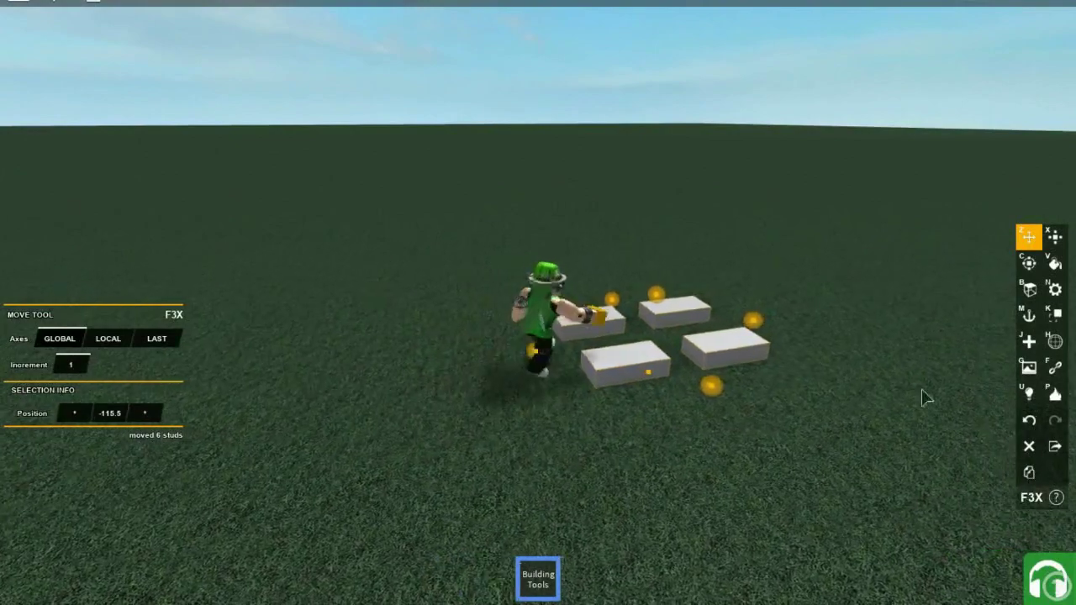
Resize the bricks, stretching them upward into tall upright walls.
{"action": "key", "text": "x"}
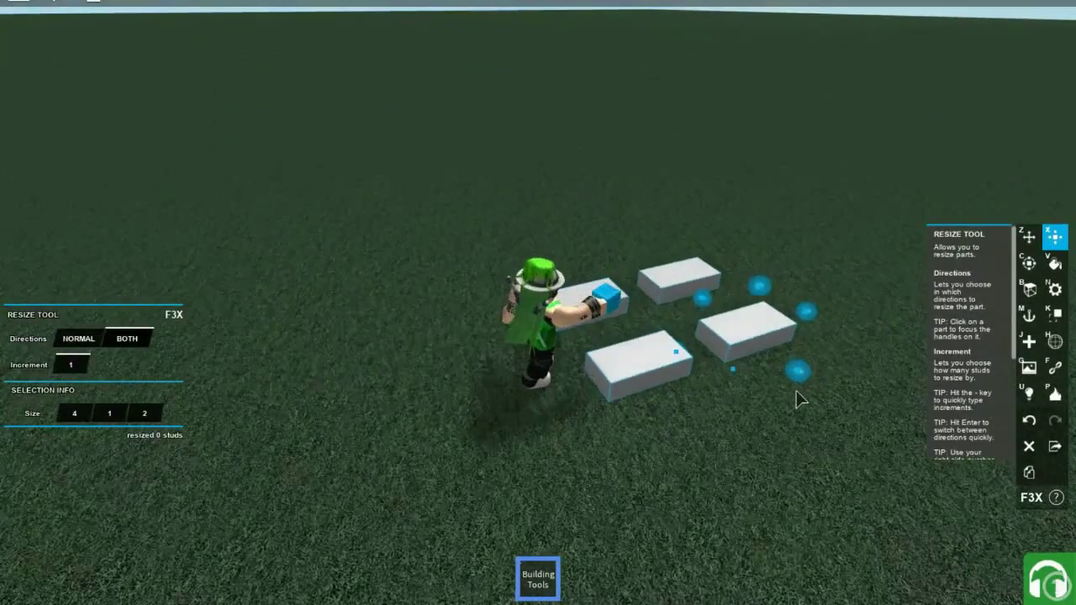
{"action": "mouse_move", "coordinate": [798, 383]}
{"action": "left_mouse_down"}
{"action": "mouse_move", "coordinate": [710, 326]}
{"action": "mouse_move", "coordinate": [703, 308]}
{"action": "left_mouse_up"}
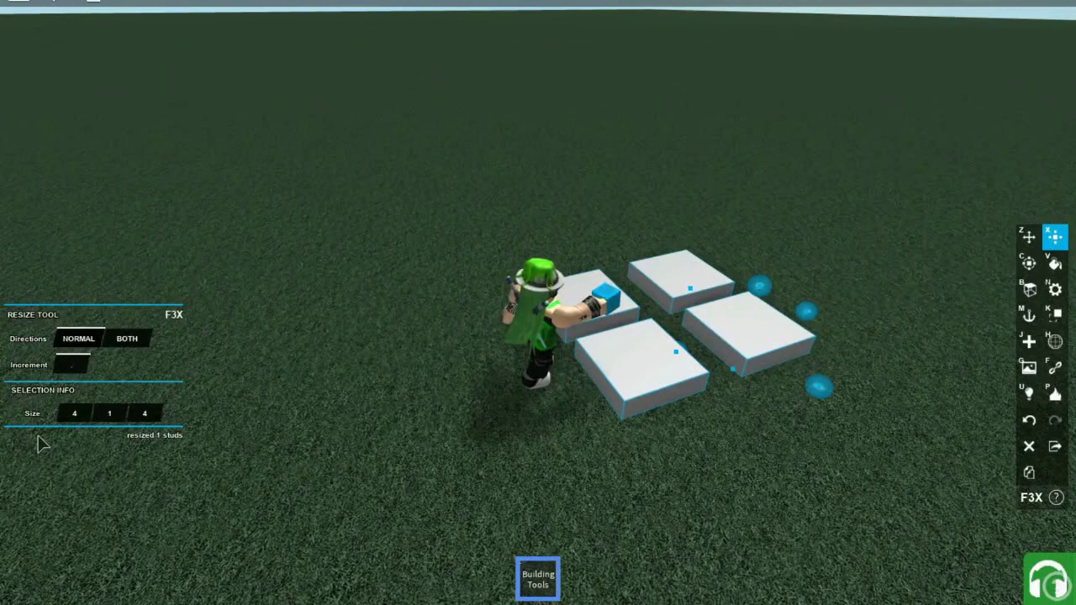
{"action": "left_click_drag", "start_coordinate": [682, 353], "coordinate": [713, 335]}
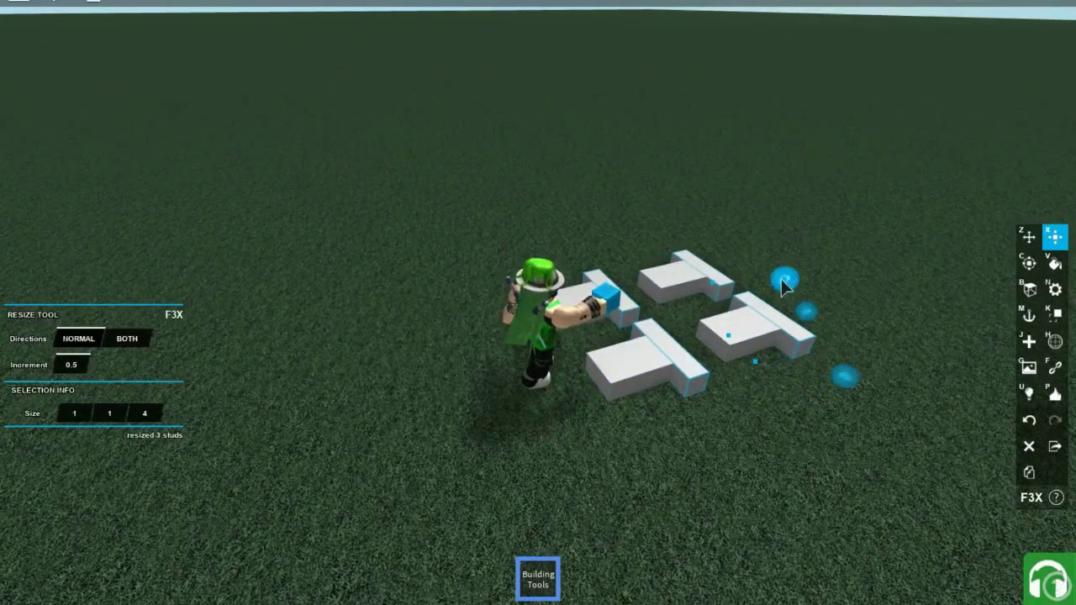
{"action": "left_click_drag", "start_coordinate": [784, 286], "coordinate": [798, 169]}
{"action": "left_click", "coordinate": [773, 404]}
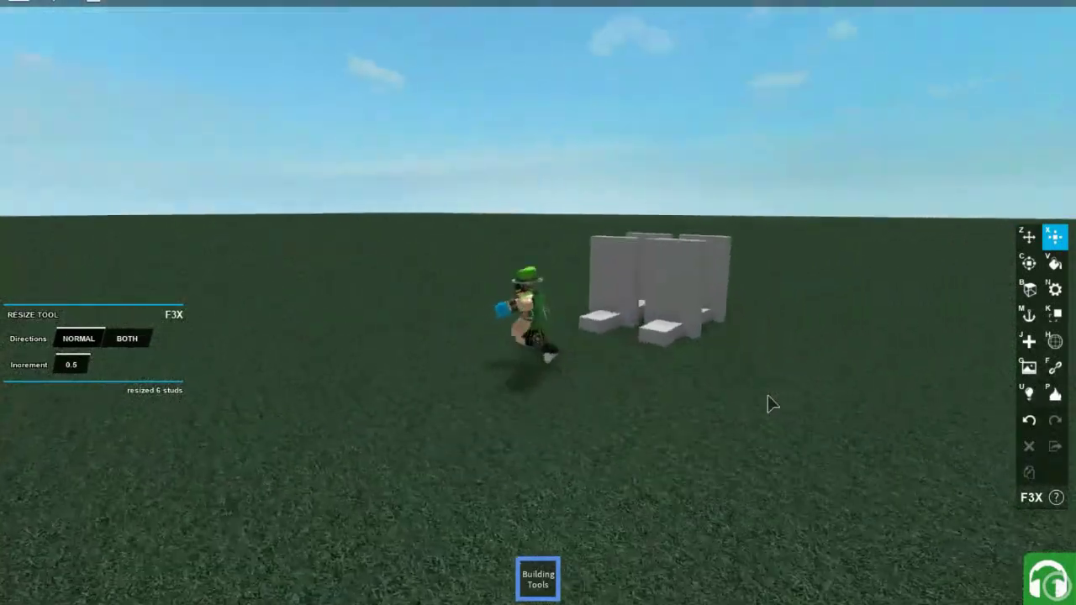
Reselect the walls and raise them 7 studs off the ground.
{"action": "left_click", "coordinate": [698, 278]}
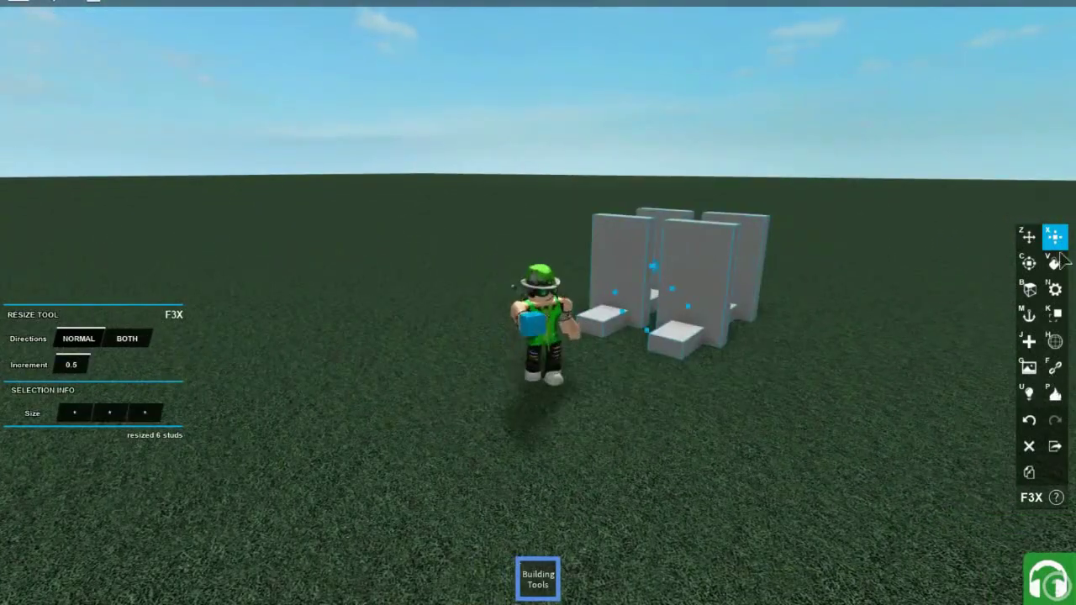
{"action": "left_click", "coordinate": [1039, 238]}
{"action": "left_click_drag", "start_coordinate": [660, 348], "coordinate": [666, 256]}
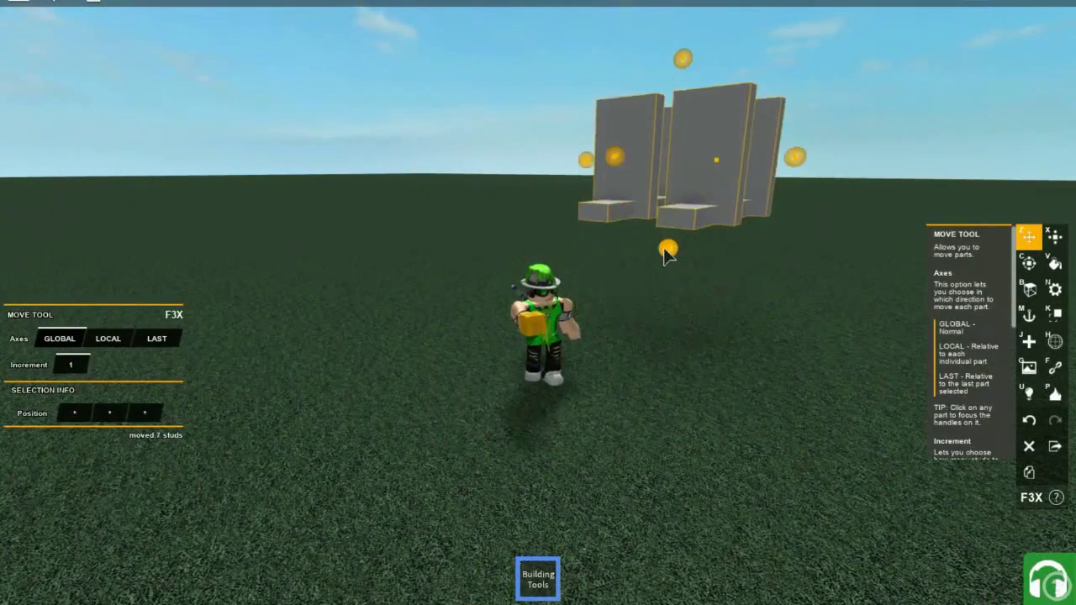
{"action": "left_click", "coordinate": [1030, 288]}
Set the walls' material to Glass with 0.5 transparency.
{"action": "key", "text": "c"}
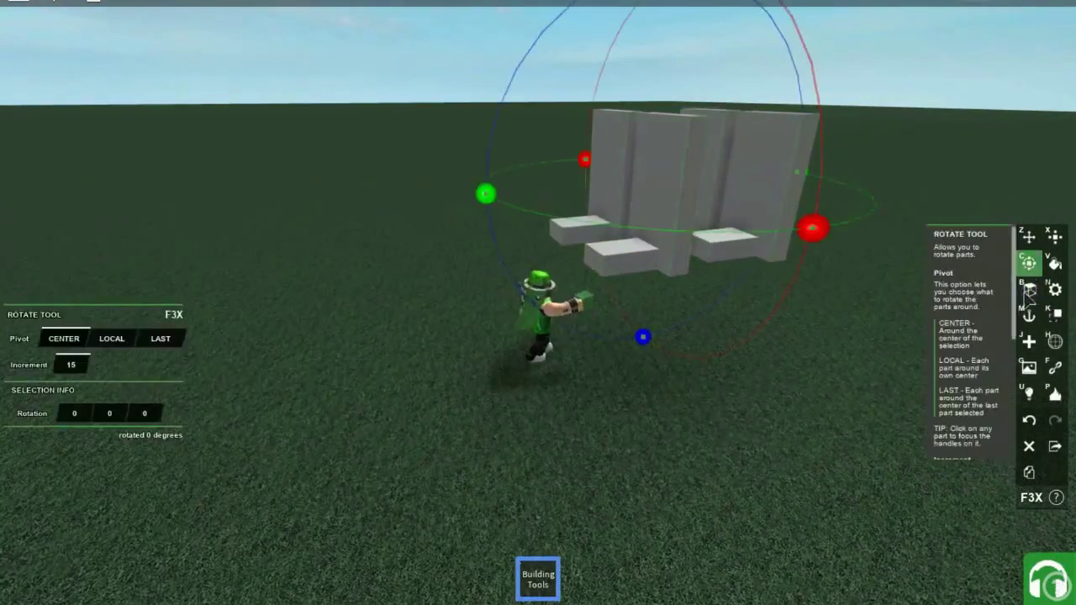
{"action": "left_click", "coordinate": [1056, 289]}
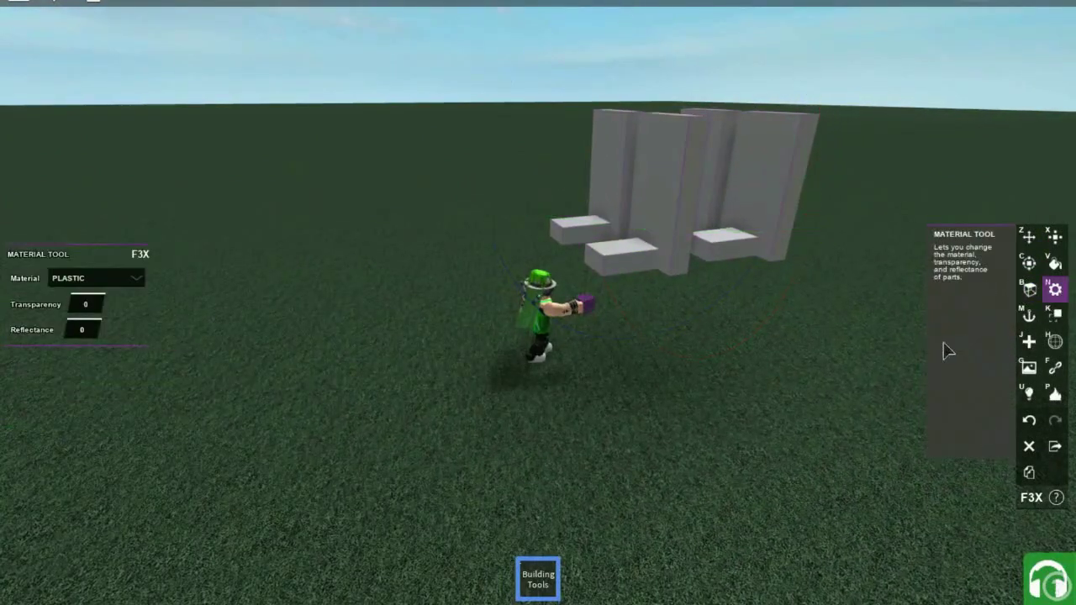
{"action": "left_click", "coordinate": [118, 282]}
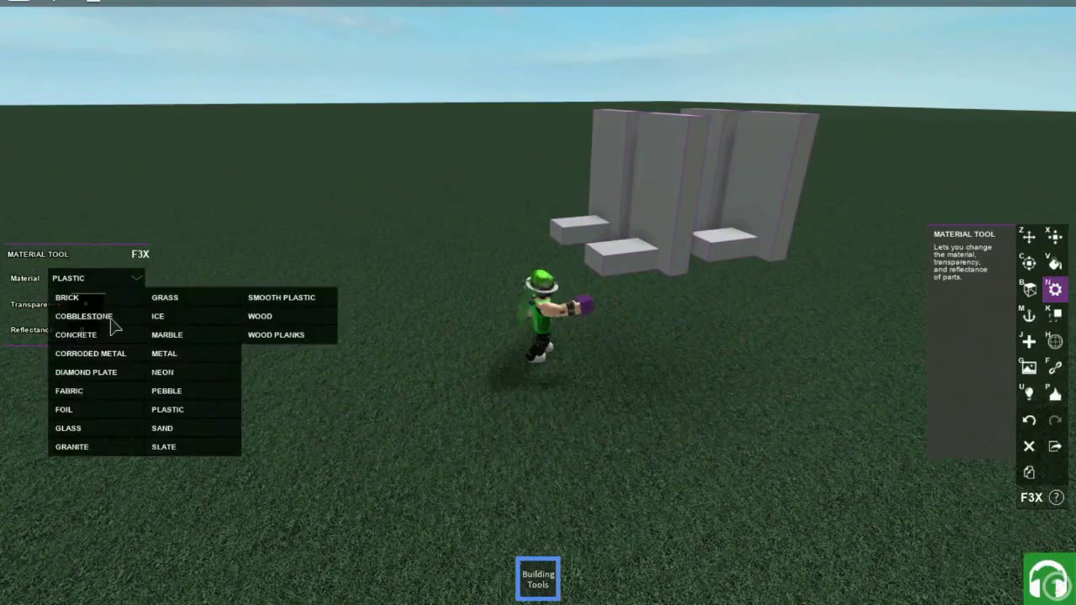
{"action": "left_click", "coordinate": [95, 432]}
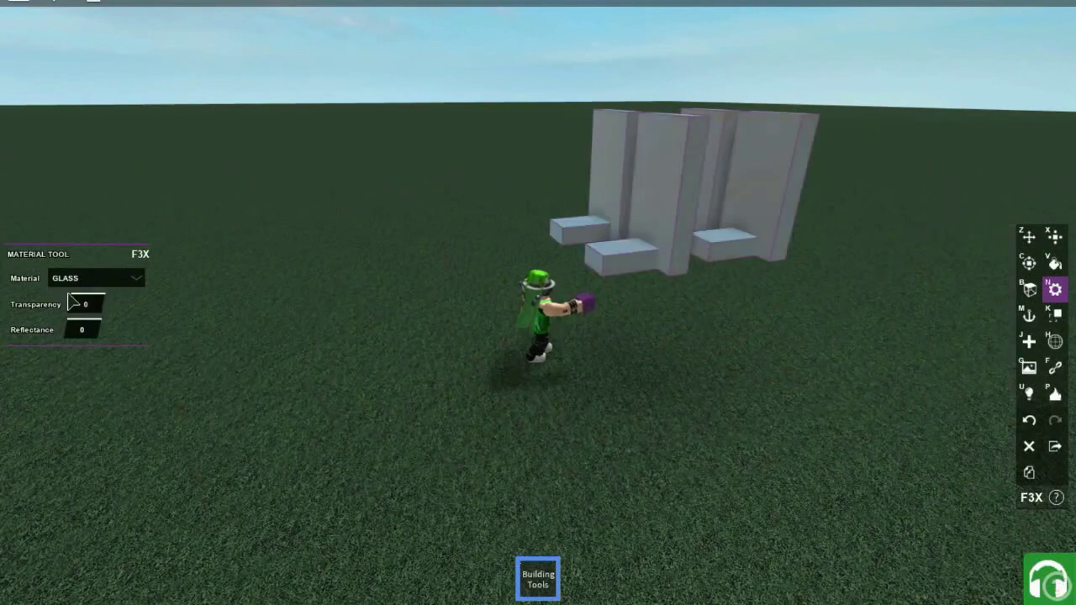
{"action": "type", "text": "0.5"}
{"action": "key", "text": "Return"}
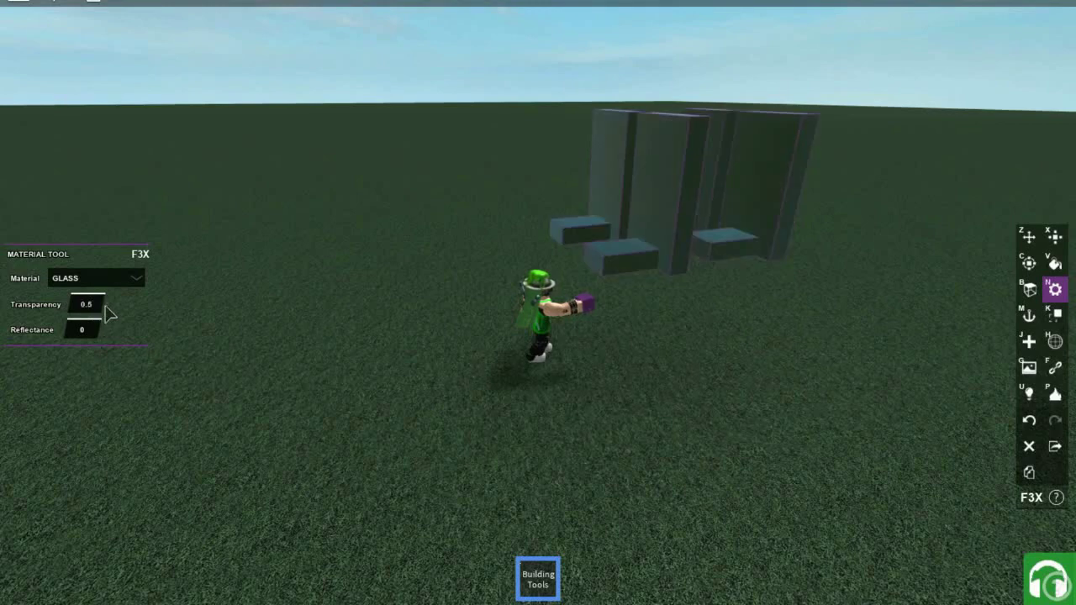
{"action": "key", "text": "w"}
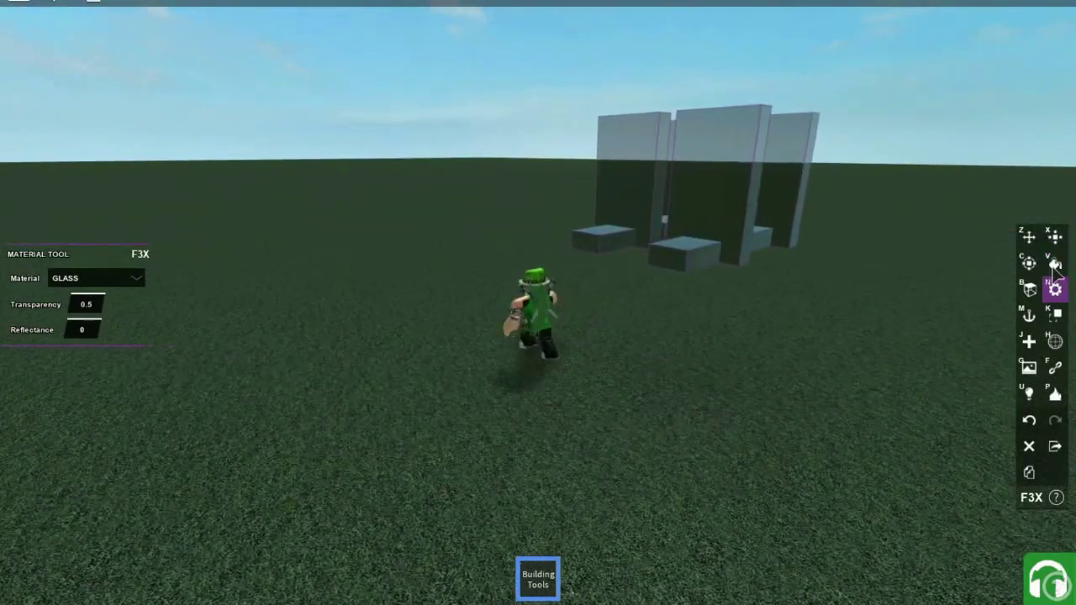
Paint the glass walls Lime green.
{"action": "left_click", "coordinate": [1055, 264]}
{"action": "left_click", "coordinate": [51, 243]}
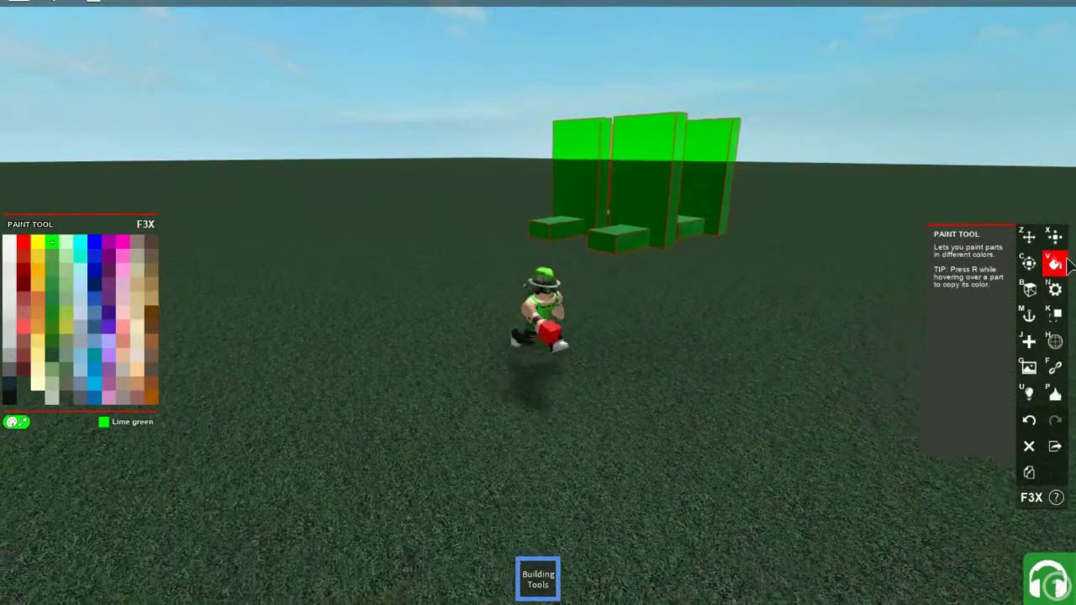
{"action": "left_click", "coordinate": [1055, 238]}
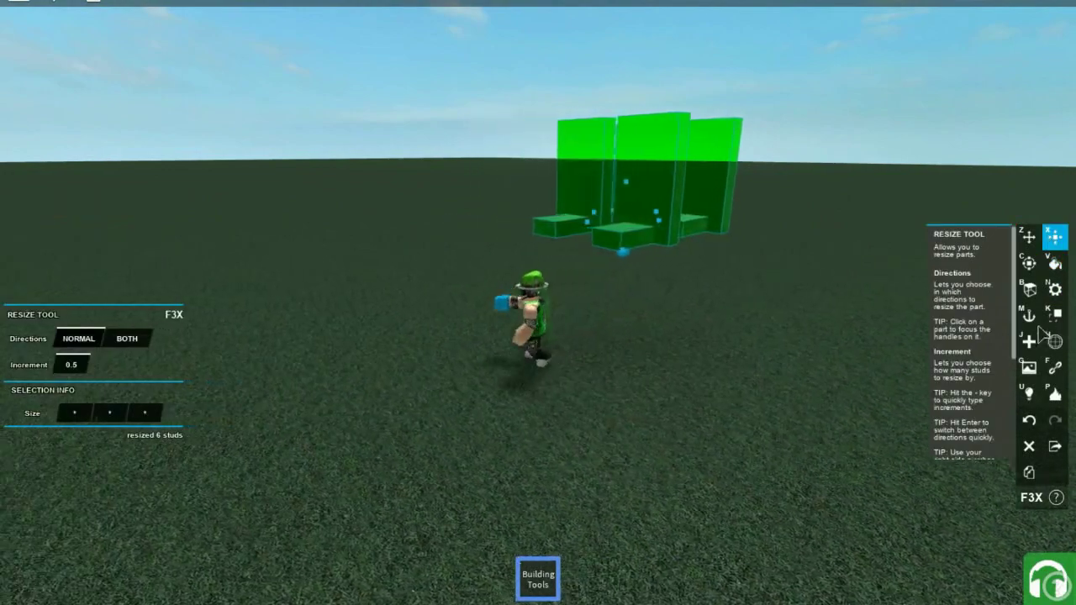
Unanchor a slab so it drops, move it 7 studs closer, then re-anchor the parts.
{"action": "left_click", "coordinate": [1027, 316]}
{"action": "left_click", "coordinate": [140, 340]}
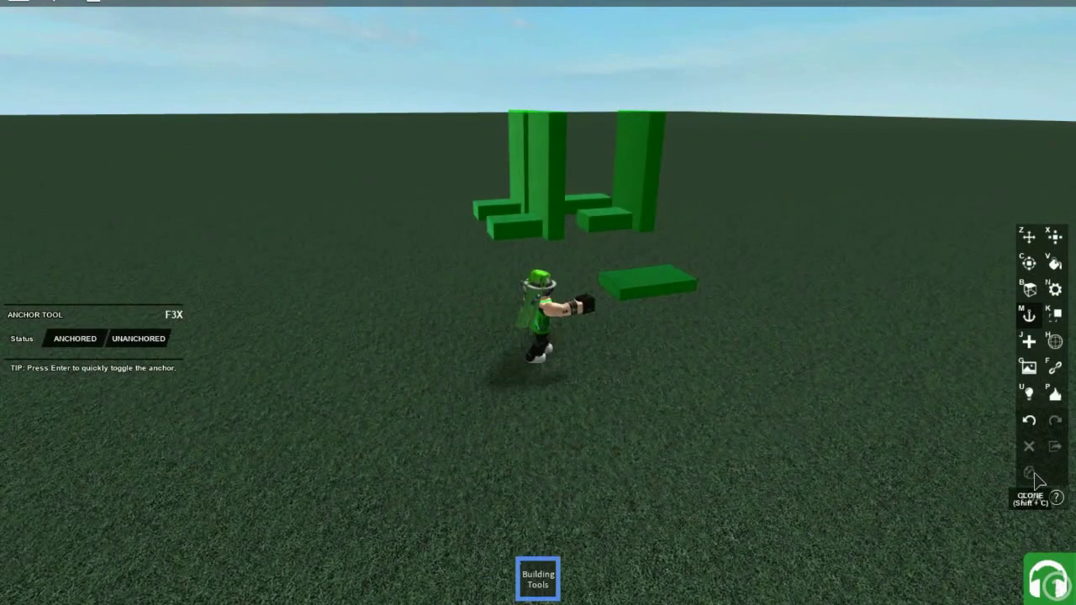
{"action": "left_click", "coordinate": [1027, 239]}
{"action": "mouse_move", "coordinate": [627, 311]}
{"action": "left_mouse_down"}
{"action": "mouse_move", "coordinate": [614, 353]}
{"action": "mouse_move", "coordinate": [836, 356]}
{"action": "mouse_move", "coordinate": [825, 360]}
{"action": "left_mouse_up"}
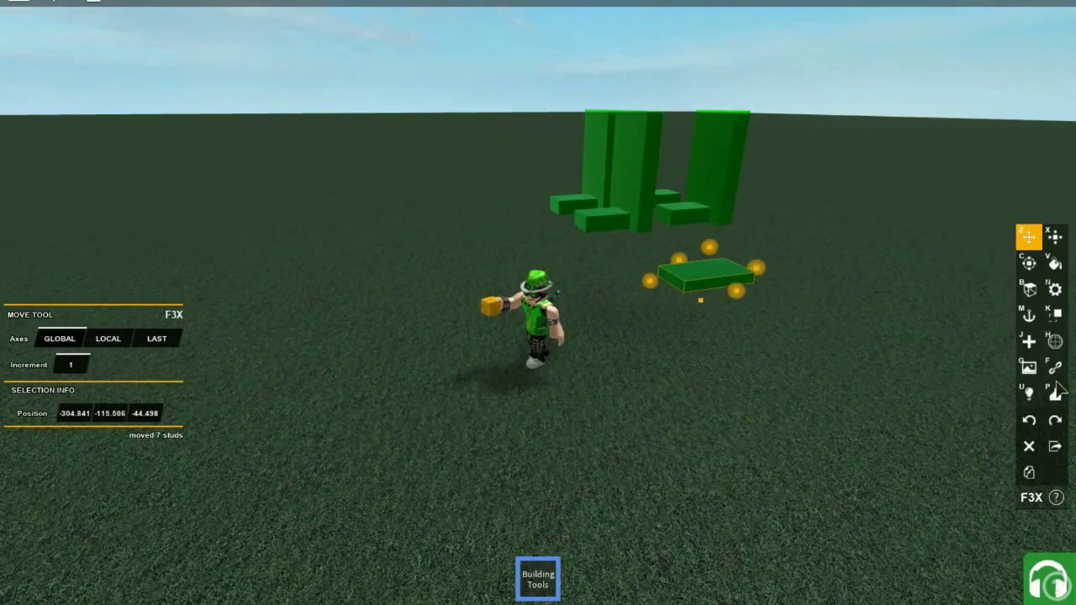
{"action": "left_click", "coordinate": [1029, 314]}
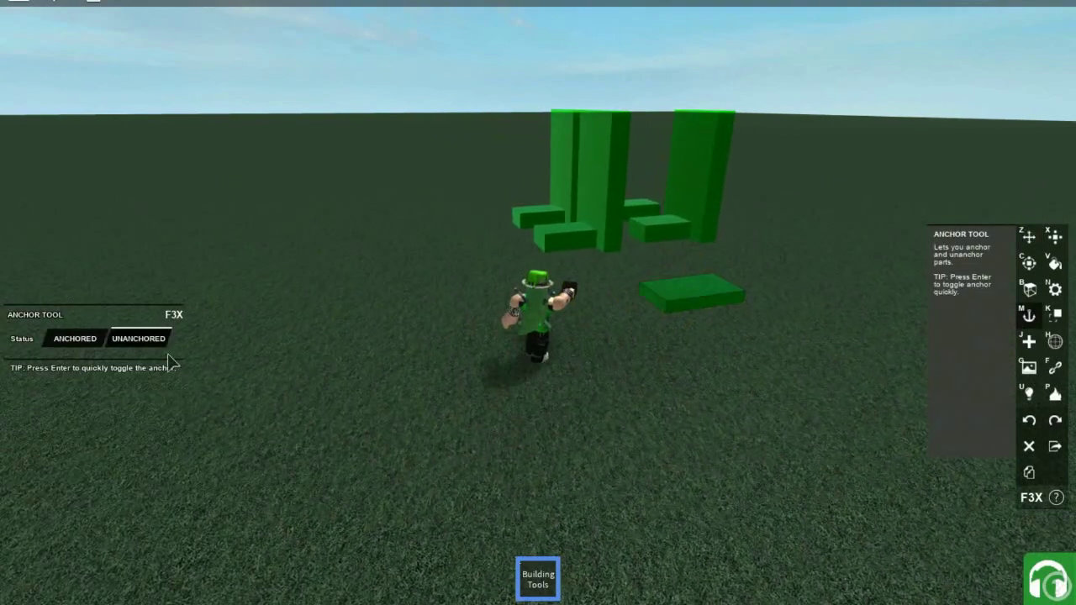
{"action": "left_click", "coordinate": [75, 341]}
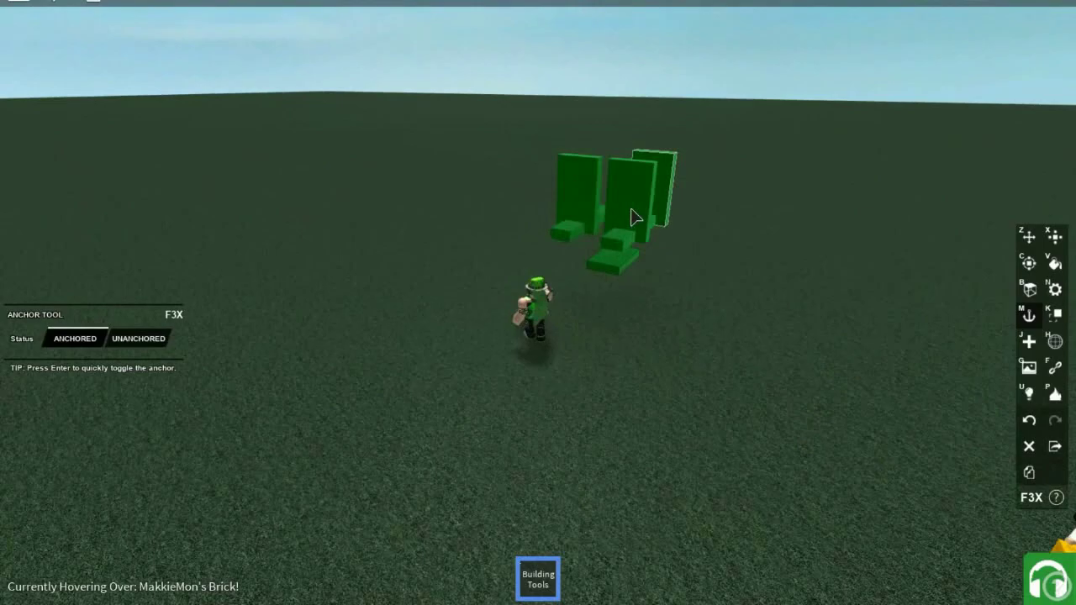
{"action": "key", "text": "w"}
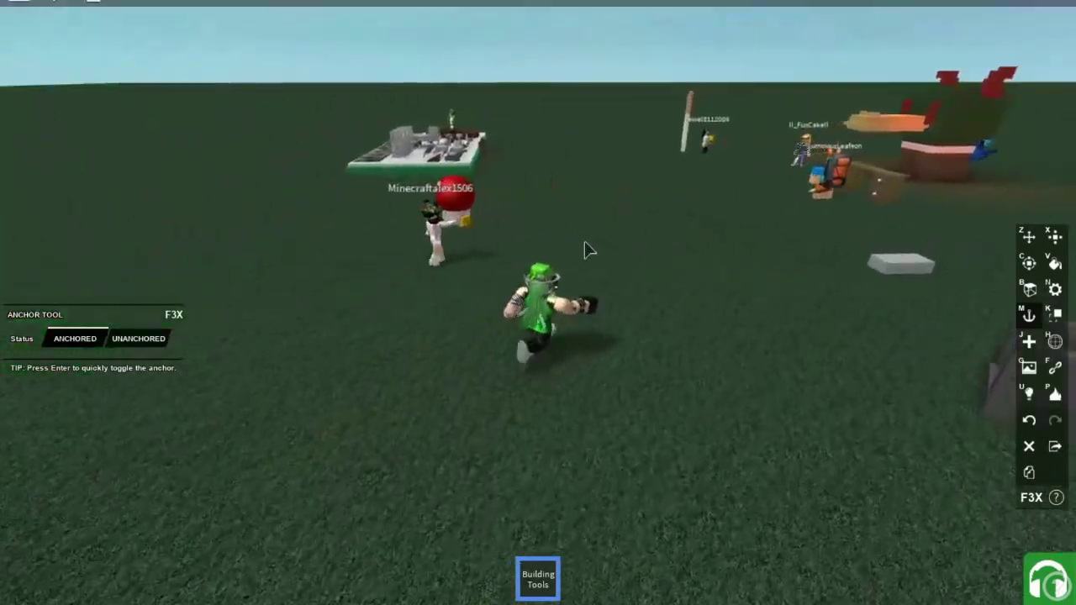
{"action": "key", "text": "w"}
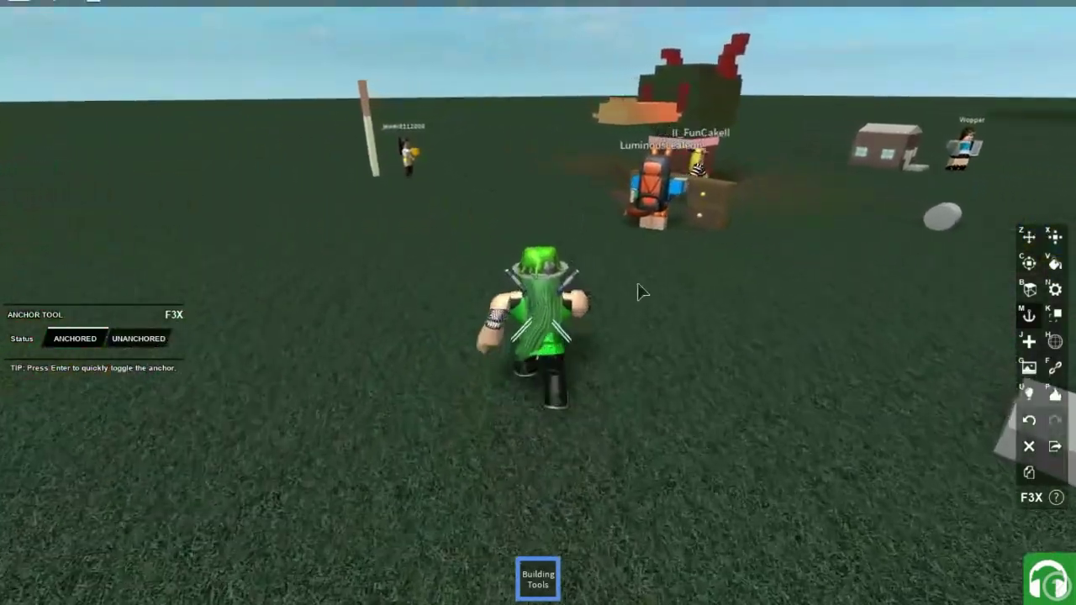
{"action": "key", "text": "slash"}
{"action": "type", "text": ":"}
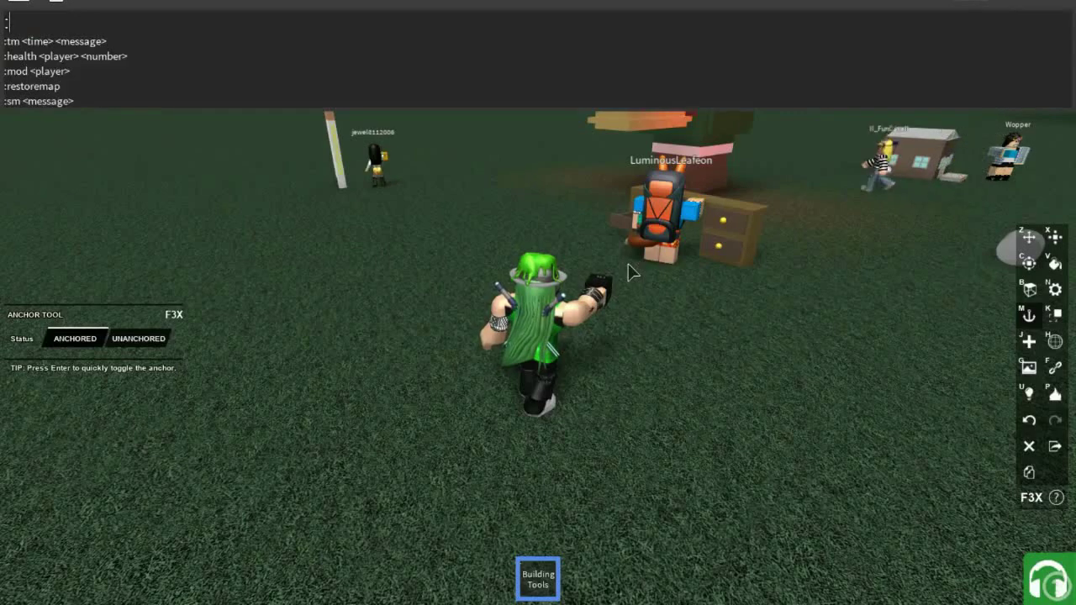
{"action": "type", "text": "kick"}
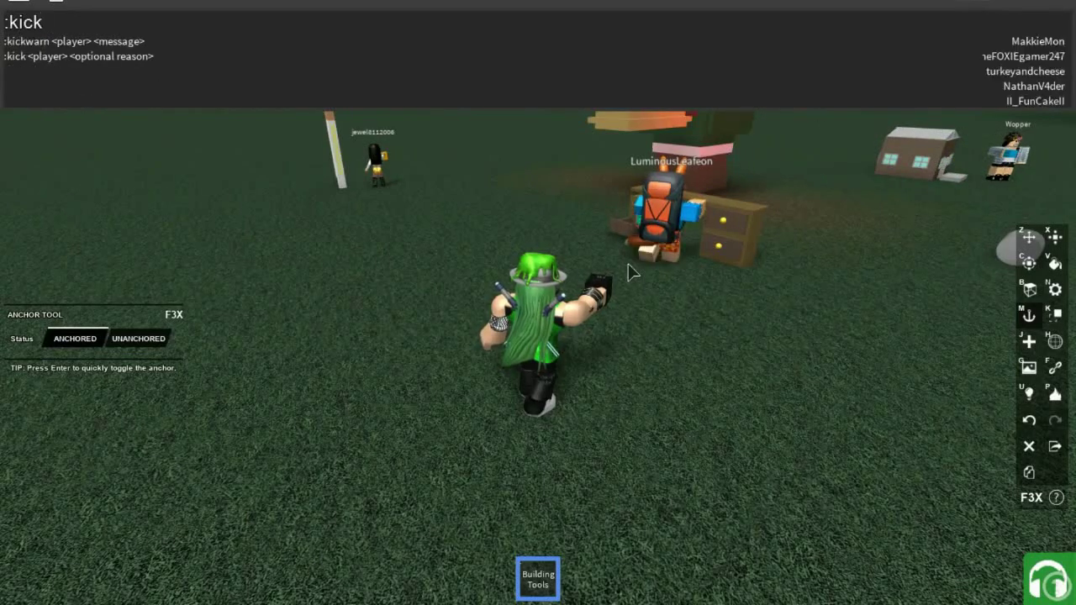
{"action": "type", "text": " l"}
{"action": "key", "text": "Return"}
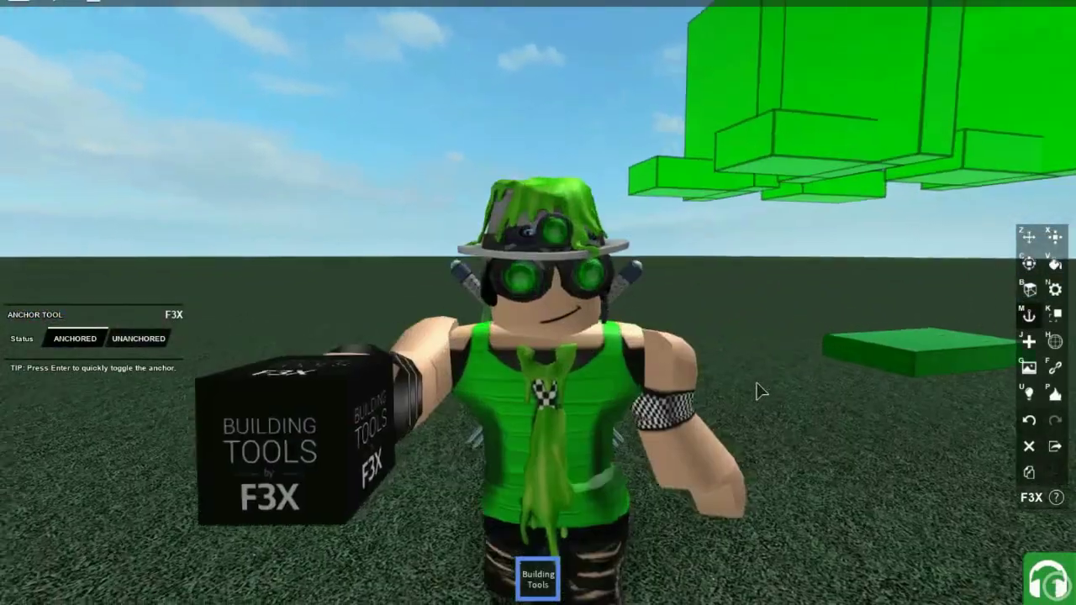
Export the green glass build to get a creation ID, then dismiss the notice.
{"action": "scroll", "coordinate": [757, 391], "scroll_direction": "down", "scroll_amount": 5}
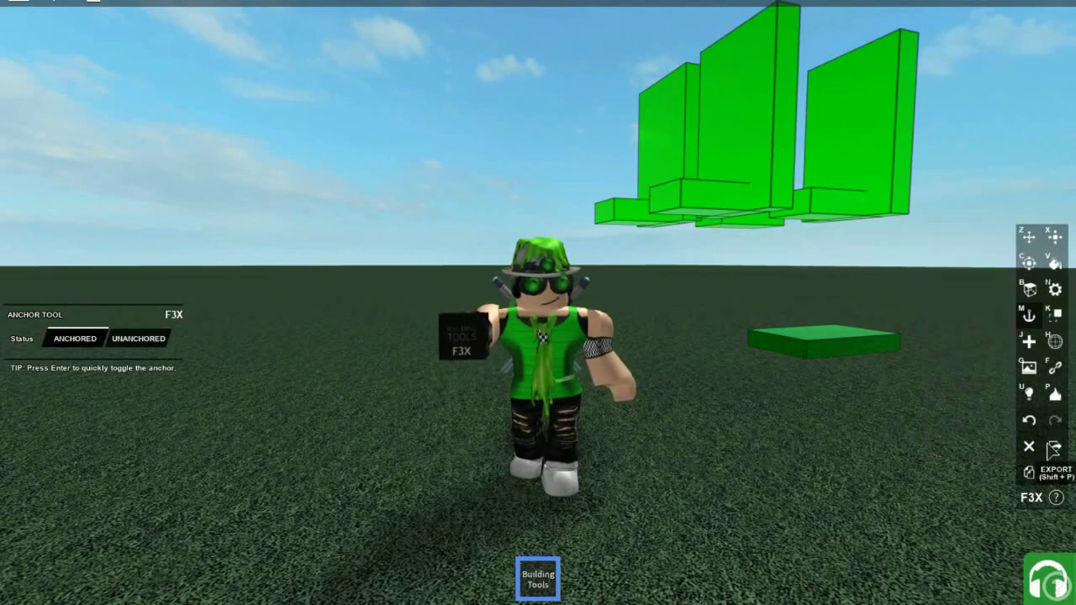
{"action": "left_click", "coordinate": [1053, 449]}
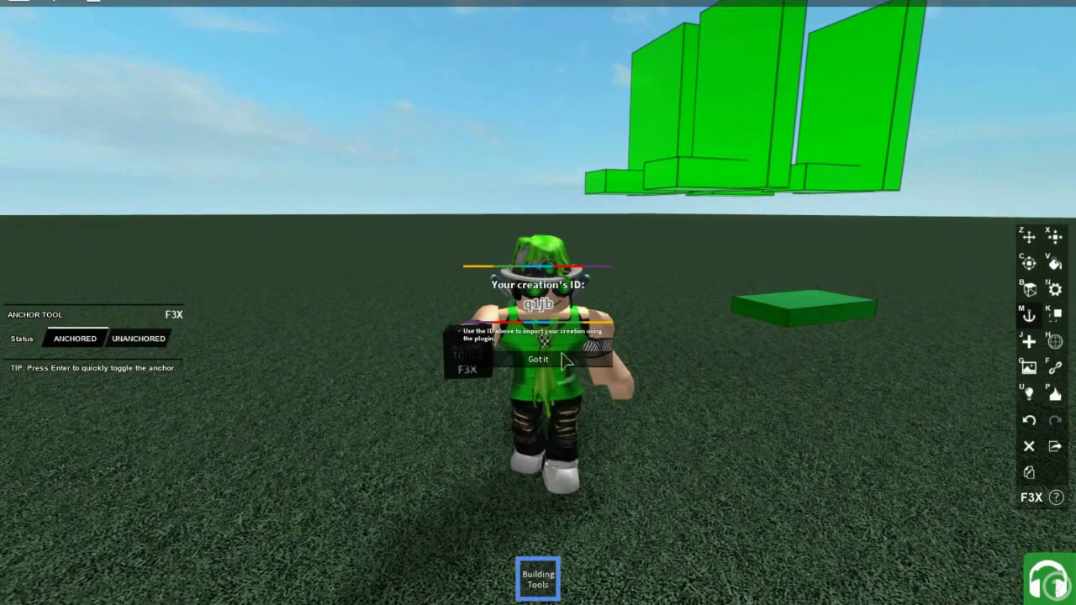
{"action": "left_click", "coordinate": [539, 360]}
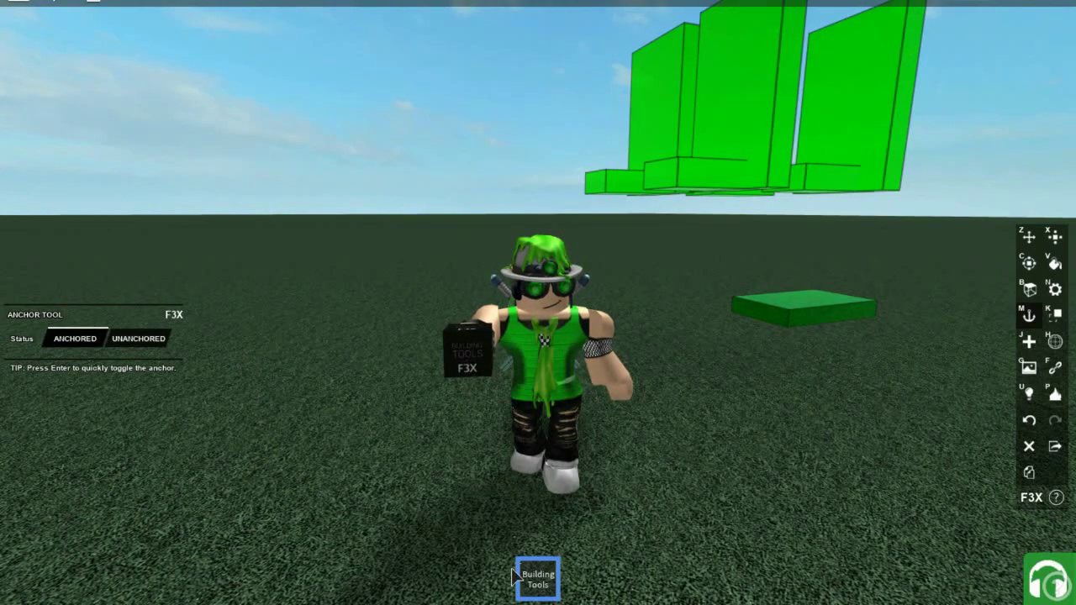
{"action": "scroll", "coordinate": [642, 318], "scroll_direction": "down", "scroll_amount": 5}
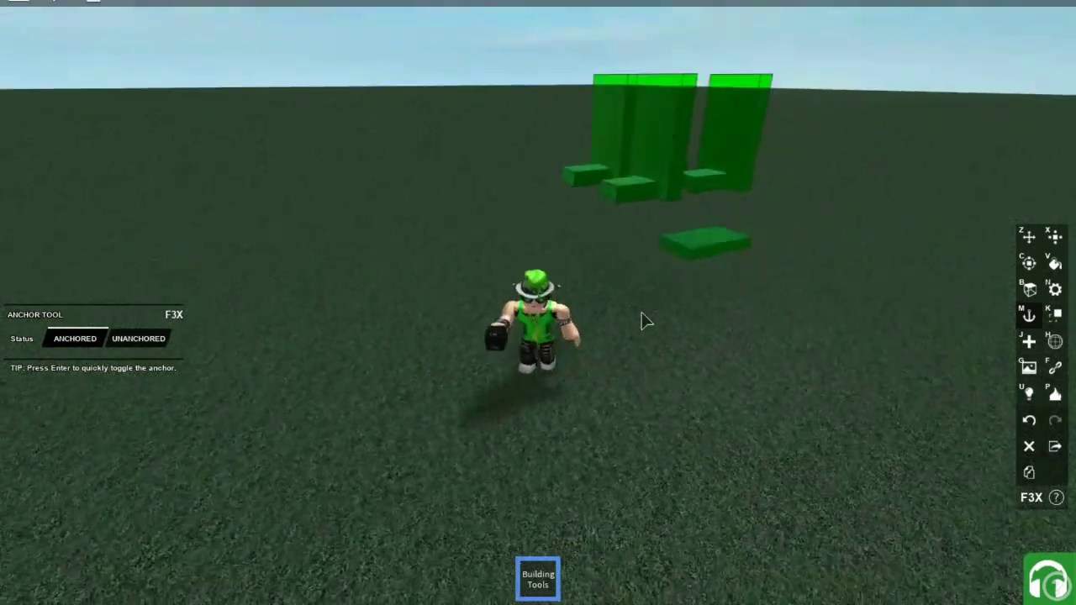
Start a new Roblox Studio place from the Baseplate template.
{"action": "key", "text": "w"}
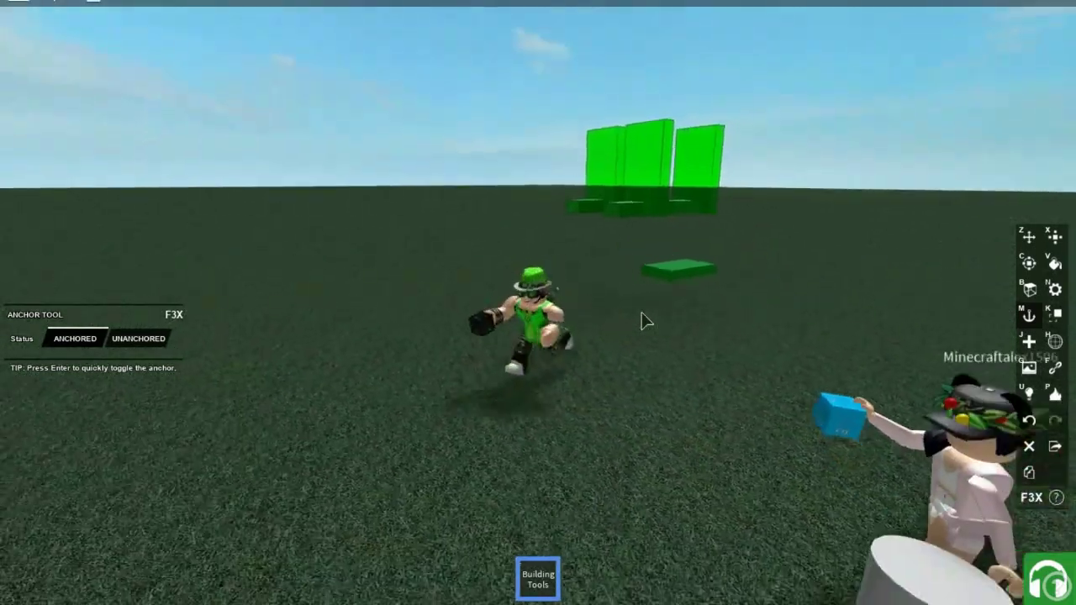
{"action": "key", "text": "s"}
{"action": "scroll", "coordinate": [719, 330], "scroll_direction": "up", "scroll_amount": 5}
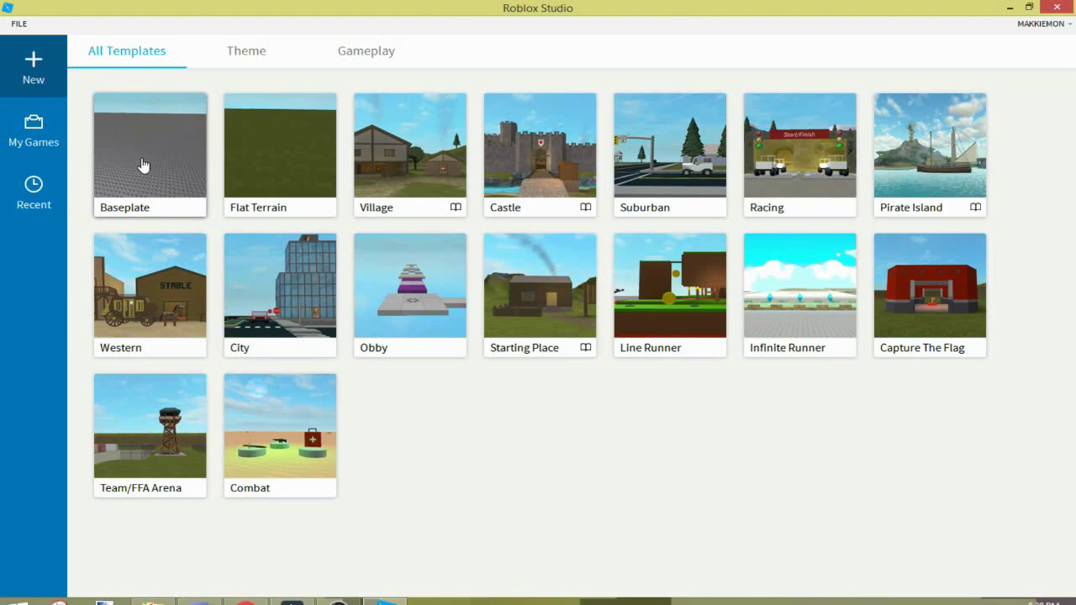
{"action": "left_click", "coordinate": [143, 165]}
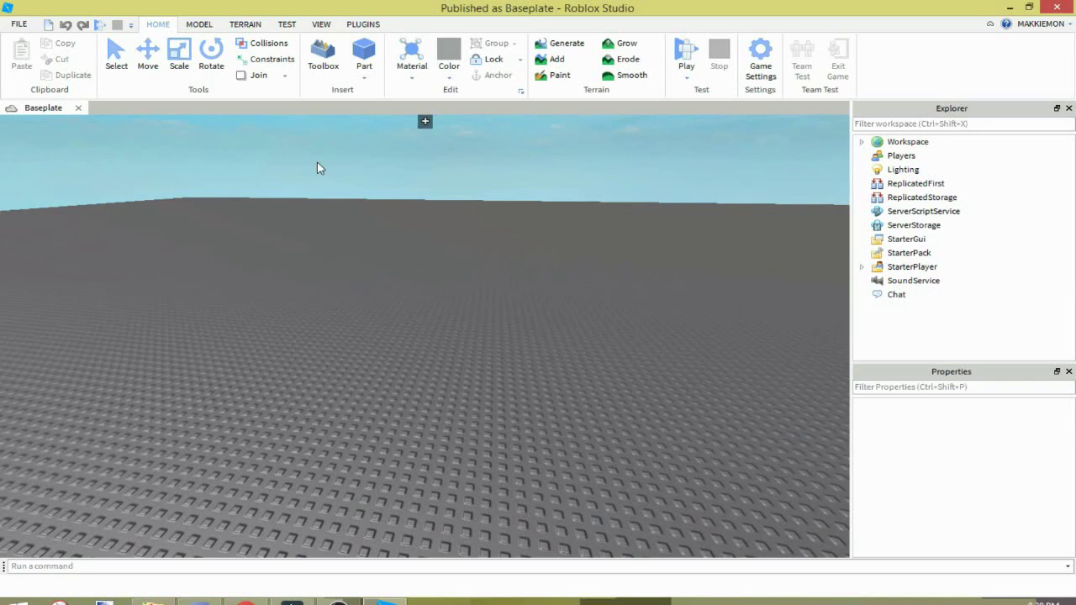
{"action": "left_click", "coordinate": [363, 25]}
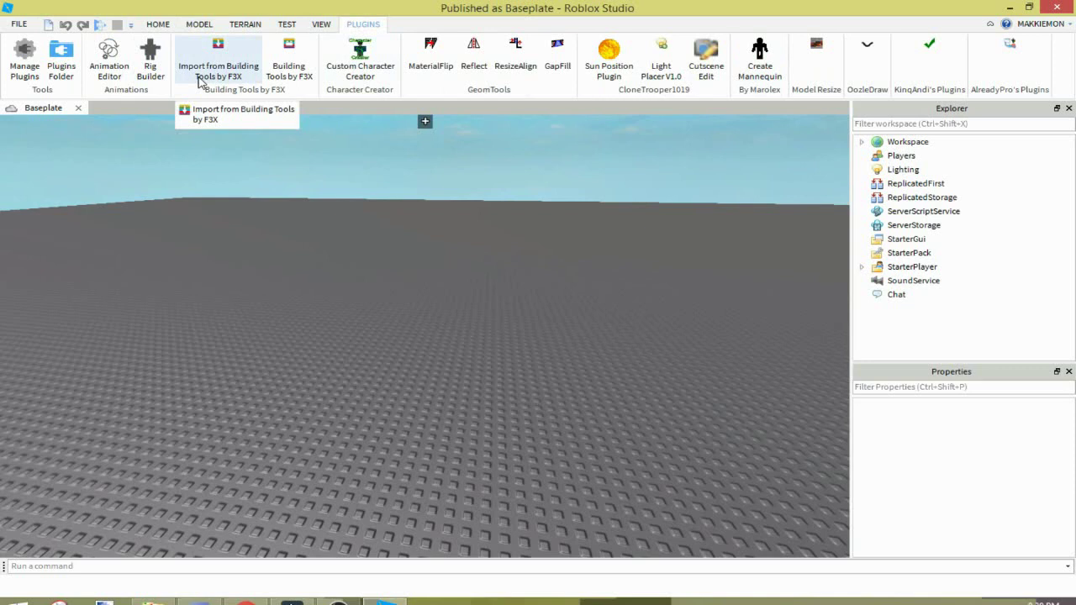
{"action": "left_click", "coordinate": [198, 83]}
{"action": "left_click", "coordinate": [29, 78]}
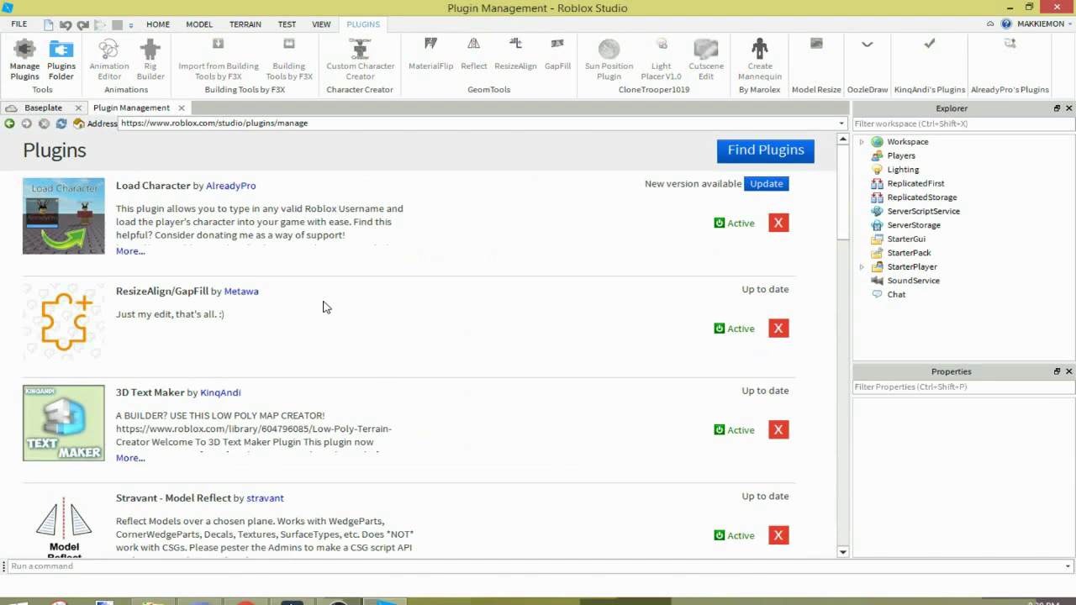
{"action": "scroll", "coordinate": [307, 214], "scroll_direction": "down", "scroll_amount": 5}
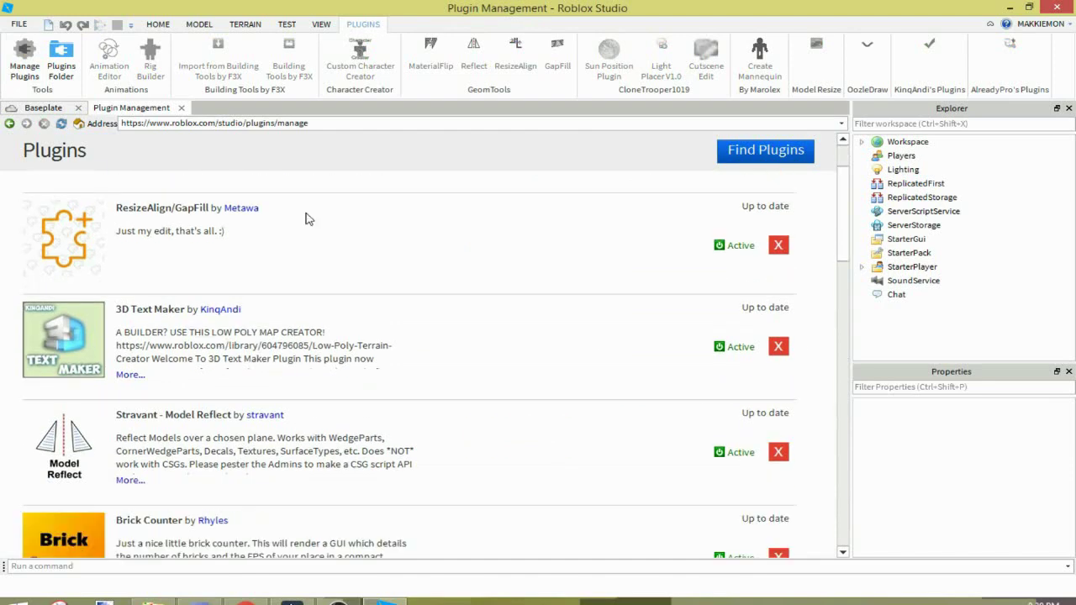
{"action": "scroll", "coordinate": [313, 229], "scroll_direction": "up", "scroll_amount": 3}
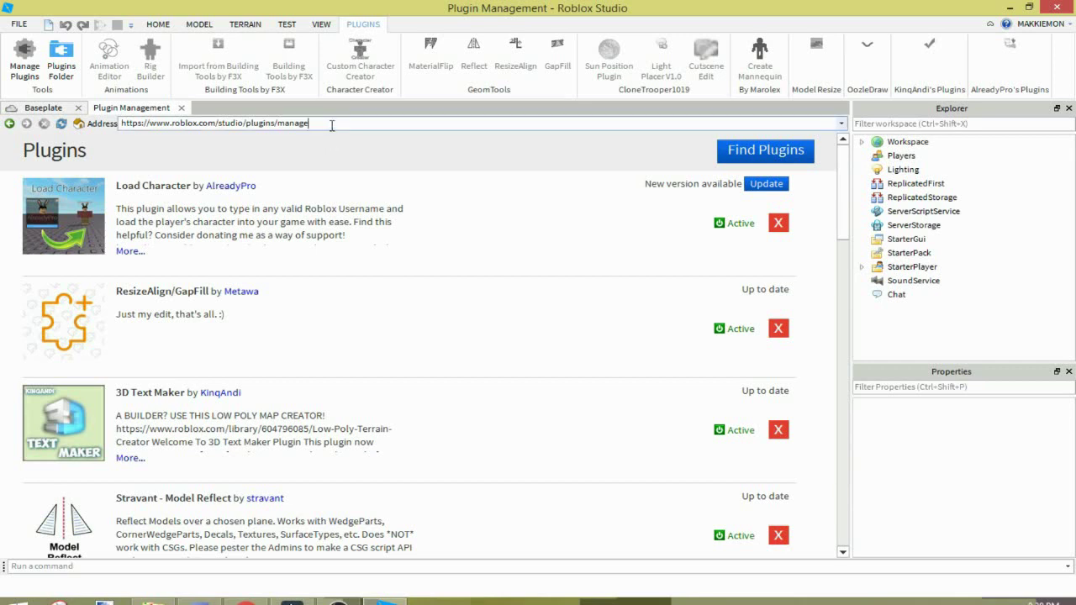
Load the Import from Building Tools by F3X library page from its pasted URL.
{"action": "left_click", "coordinate": [332, 126]}
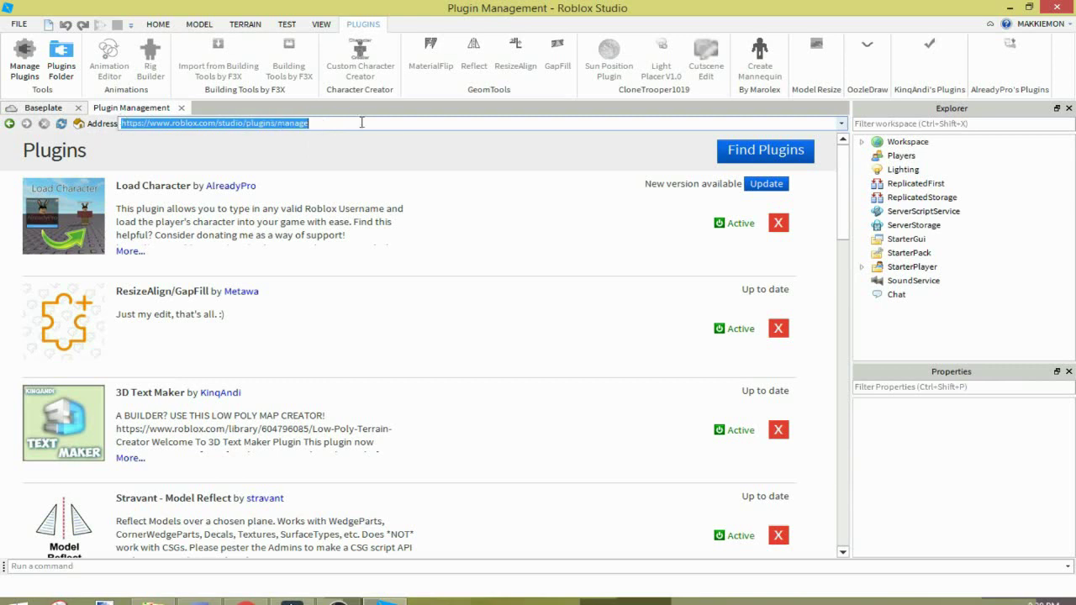
{"action": "type", "text": "https://www.roblox.com/library/142485815/Import-from-Building-Tools-by-F3X"}
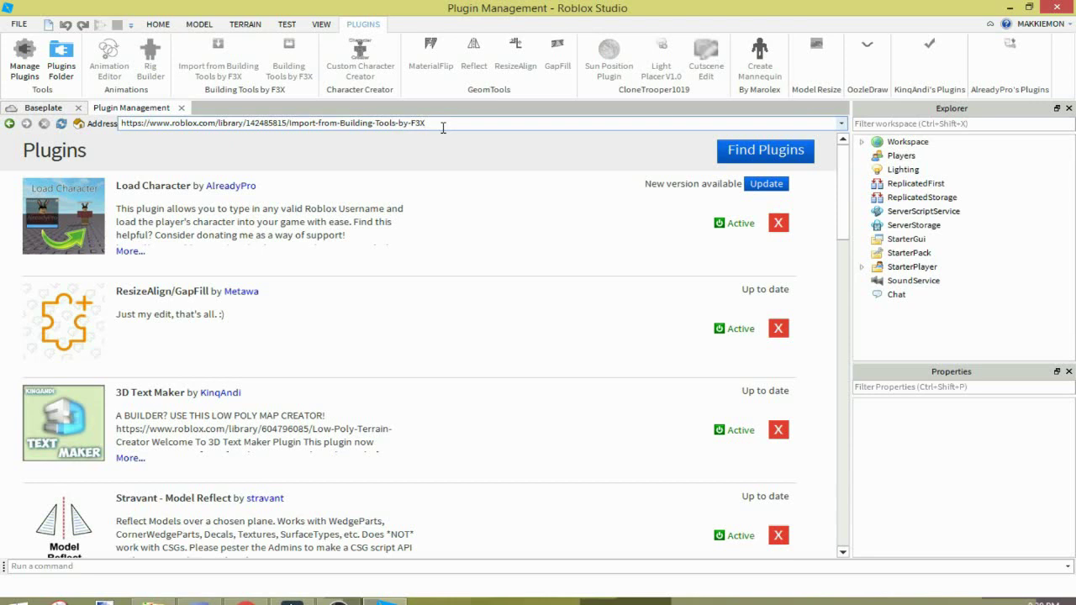
{"action": "key", "text": "Return"}
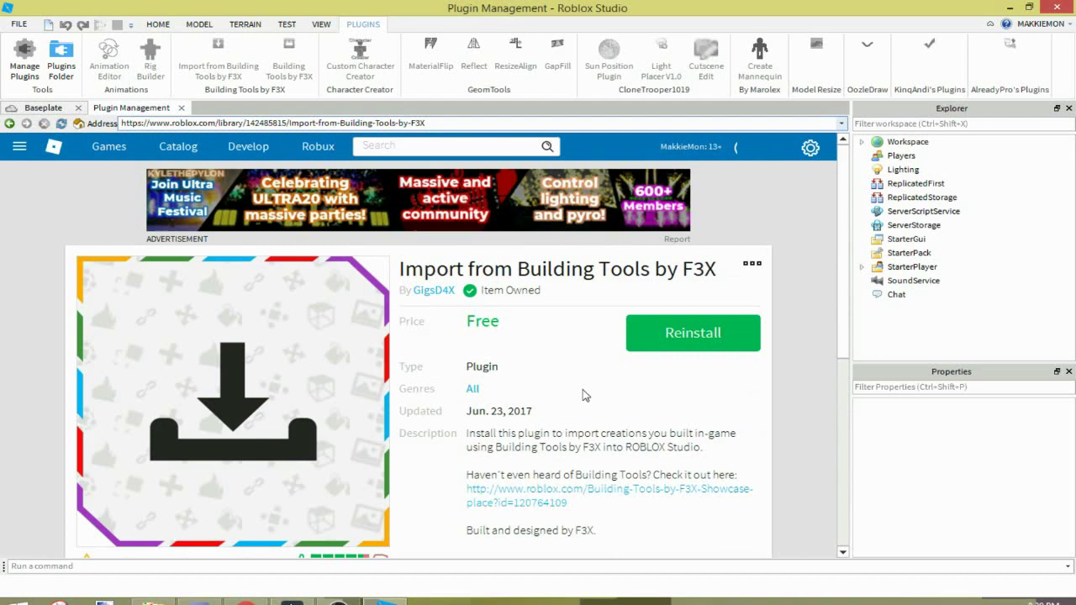
Reinstall the Import from Building Tools by F3X plugin and return to the Baseplate place.
{"action": "left_click", "coordinate": [695, 333]}
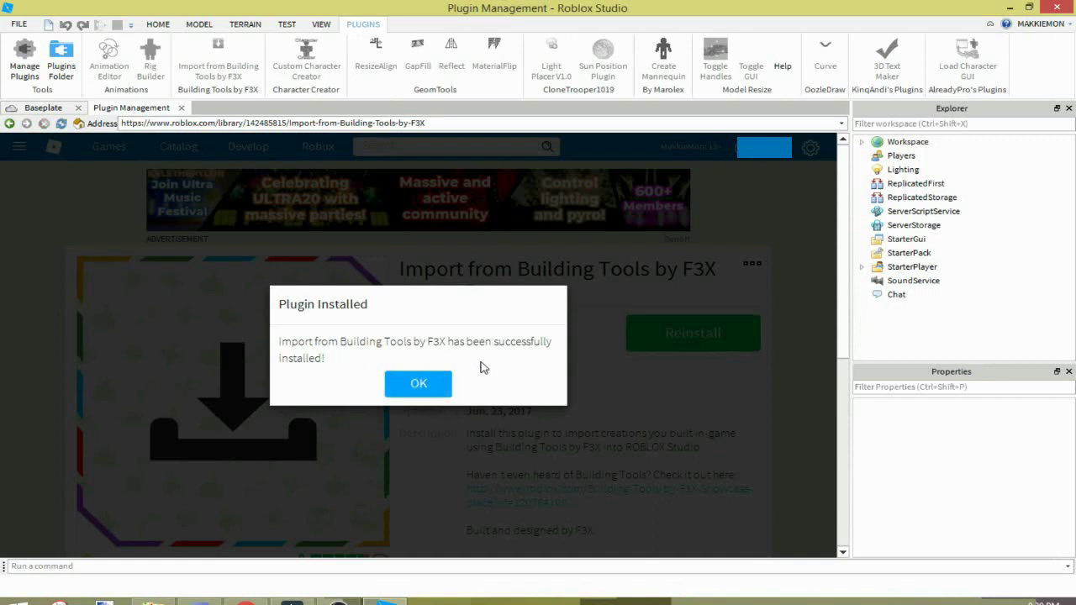
{"action": "left_click", "coordinate": [418, 385]}
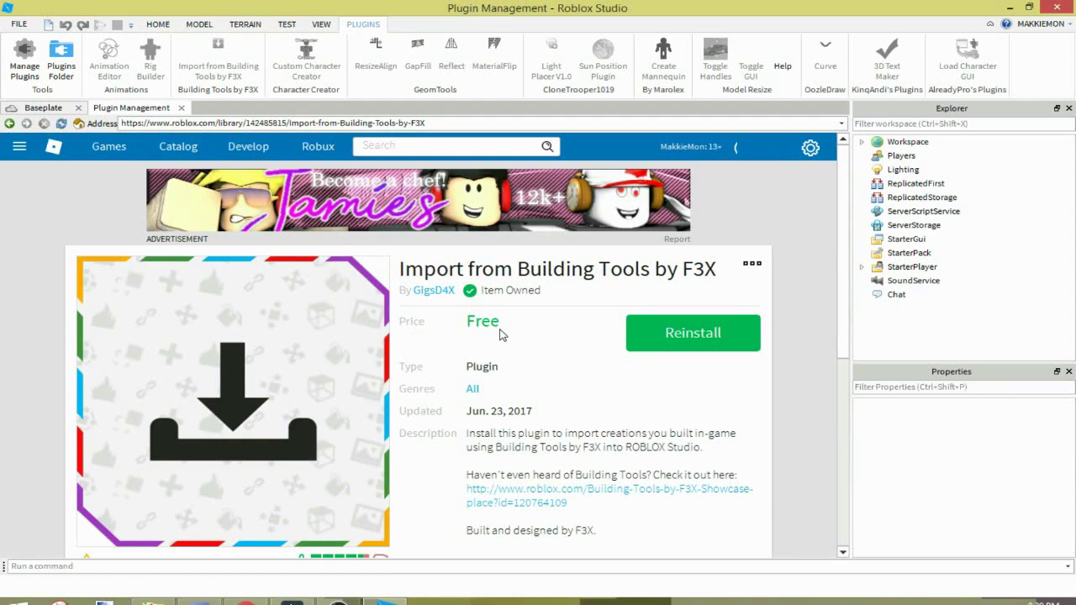
{"action": "left_click", "coordinate": [182, 109]}
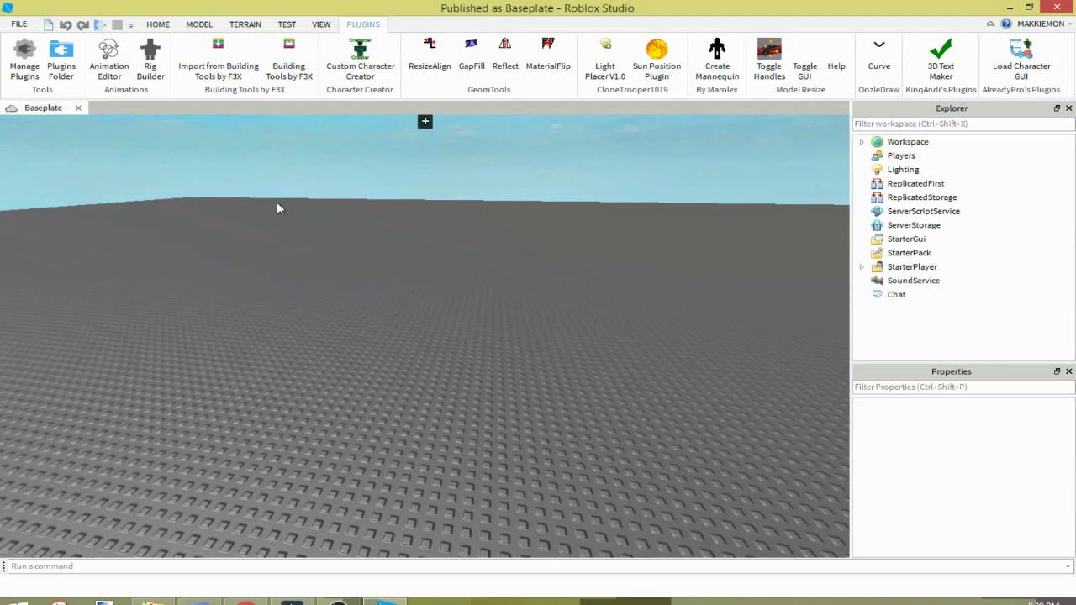
{"action": "left_click", "coordinate": [218, 67]}
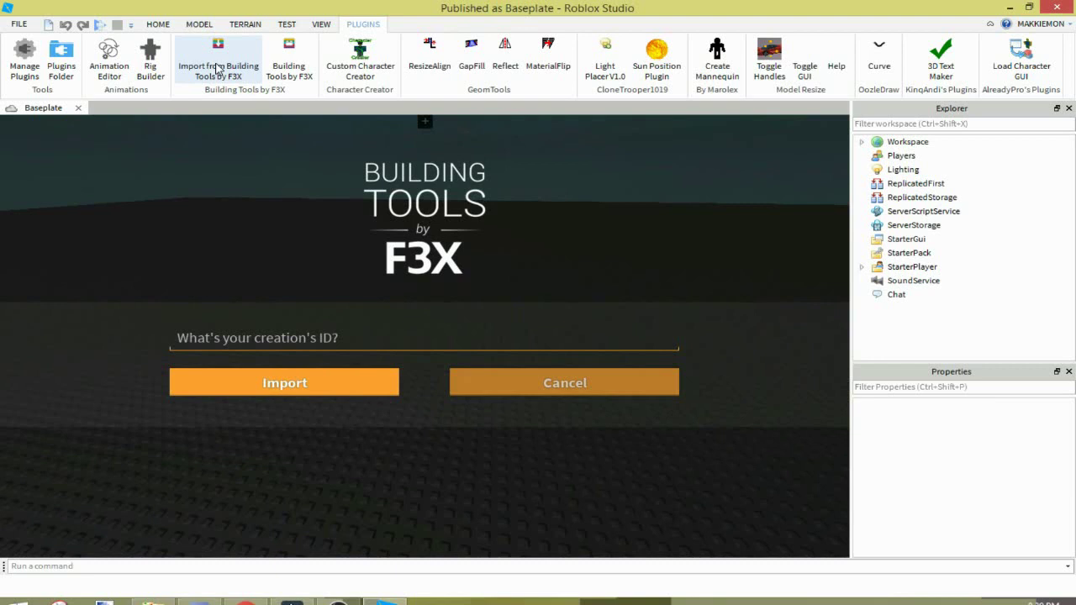
{"action": "left_click", "coordinate": [269, 345]}
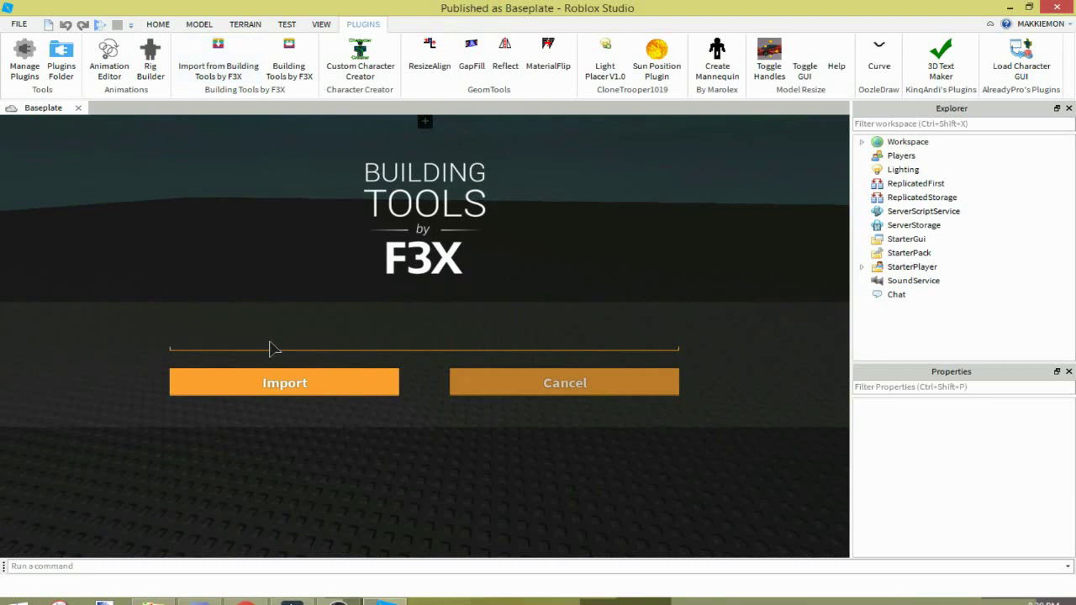
{"action": "type", "text": "q"}
{"action": "type", "text": "1i"}
{"action": "type", "text": "k"}
{"action": "left_click", "coordinate": [278, 385]}
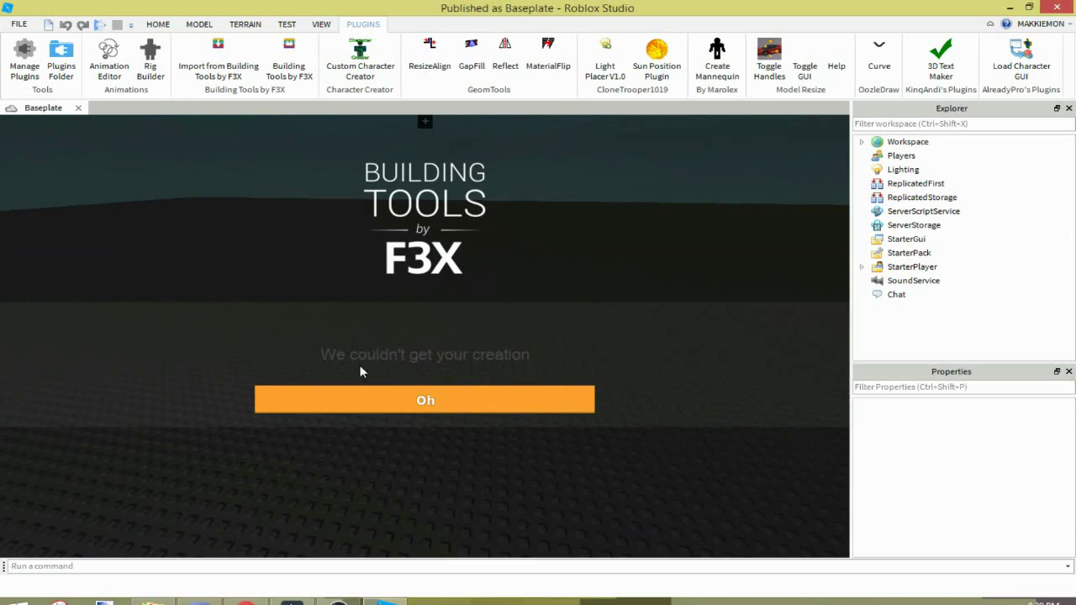
{"action": "left_click", "coordinate": [528, 399]}
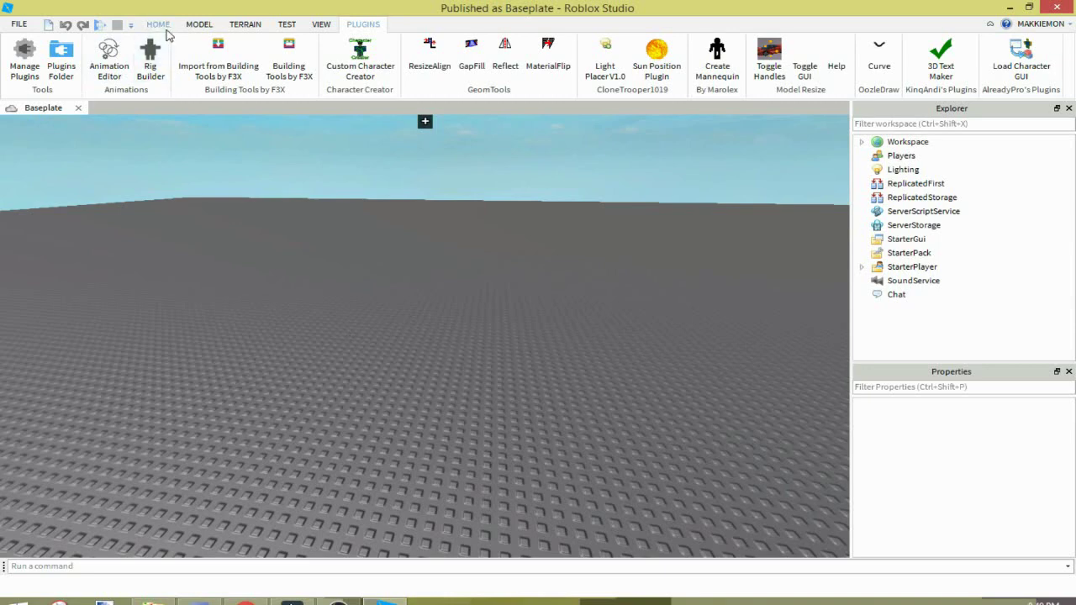
Turn Allow HTTP requests On in the Security section of Game Settings.
{"action": "left_click", "coordinate": [167, 31]}
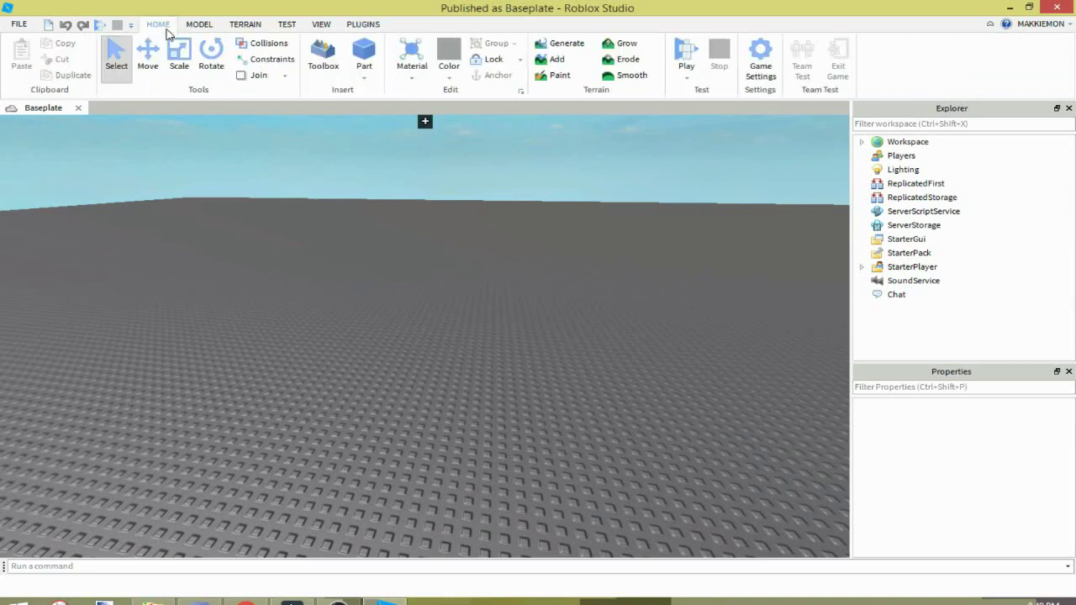
{"action": "left_click", "coordinate": [767, 67]}
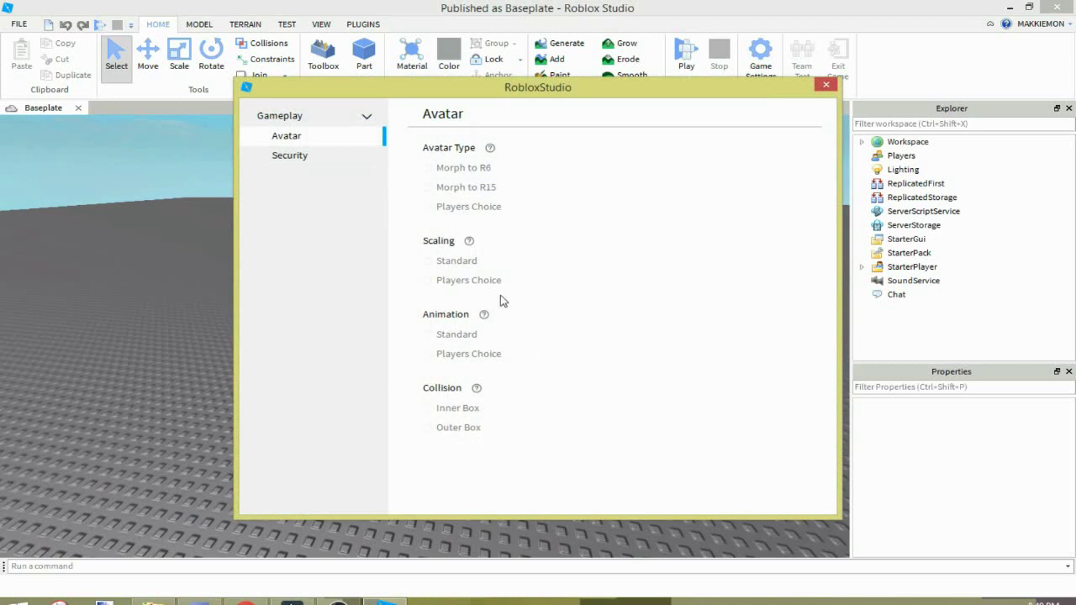
{"action": "left_click", "coordinate": [311, 164]}
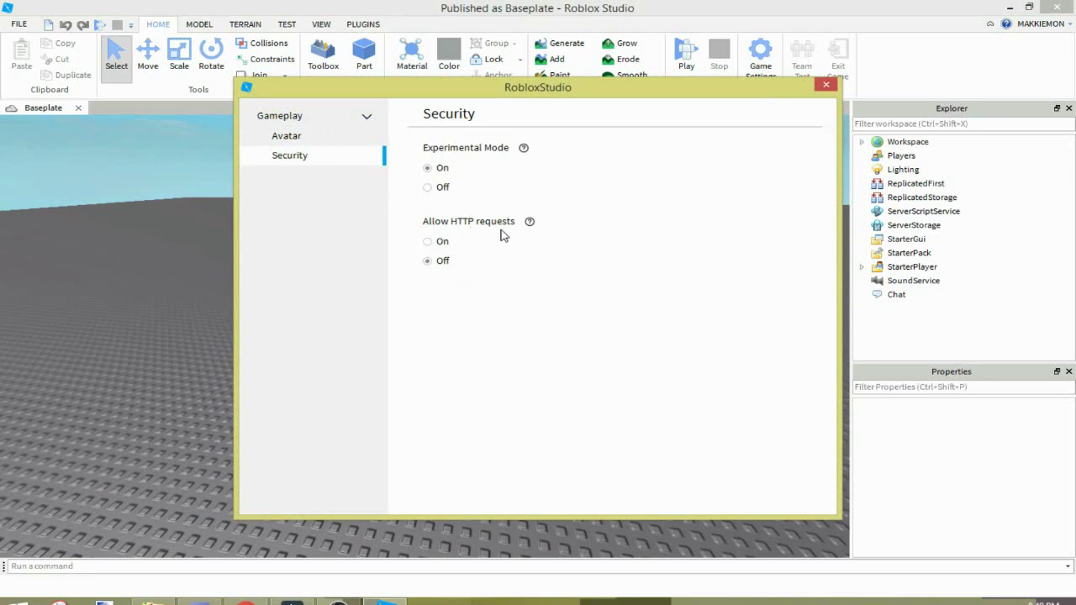
{"action": "left_click", "coordinate": [447, 245]}
{"action": "left_click", "coordinate": [827, 85]}
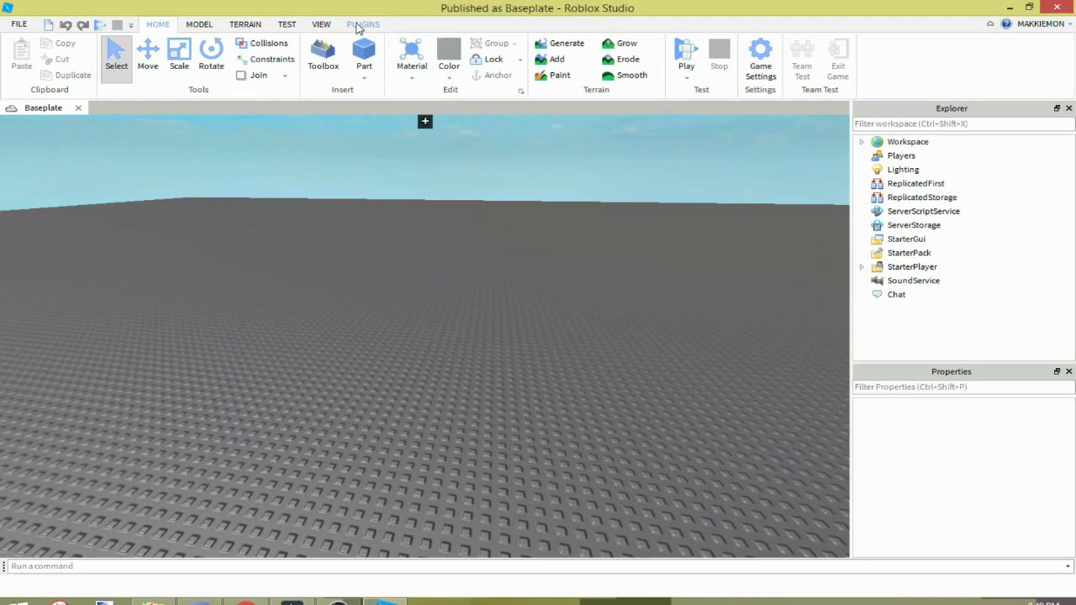
Import F3X creation ID 'q1jk' with the Import from Building Tools by F3X plugin.
{"action": "left_click", "coordinate": [363, 25]}
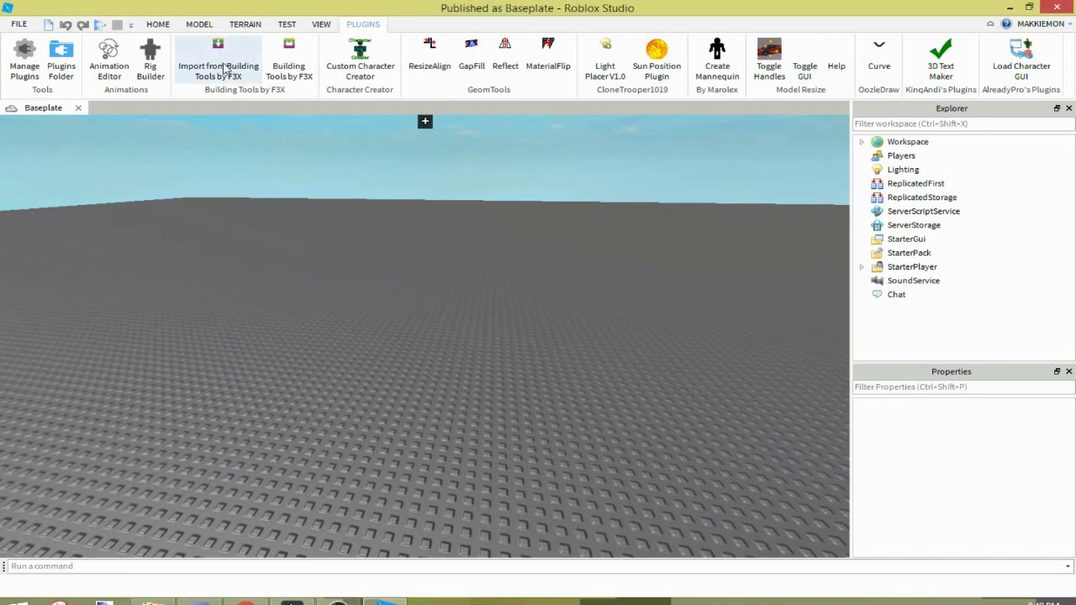
{"action": "left_click", "coordinate": [225, 68]}
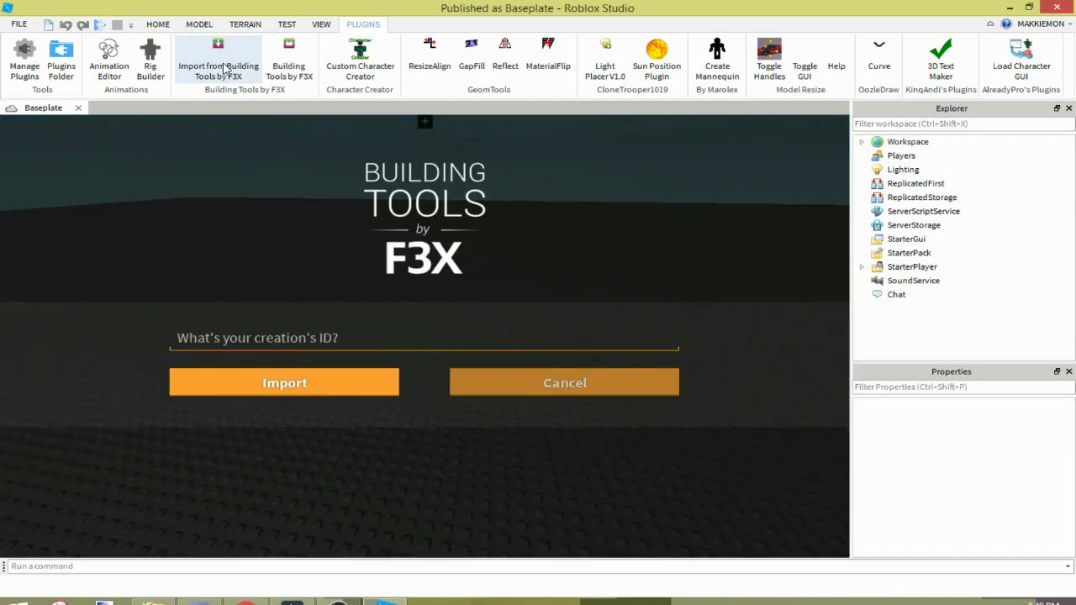
{"action": "left_click", "coordinate": [249, 347]}
{"action": "type", "text": "q"}
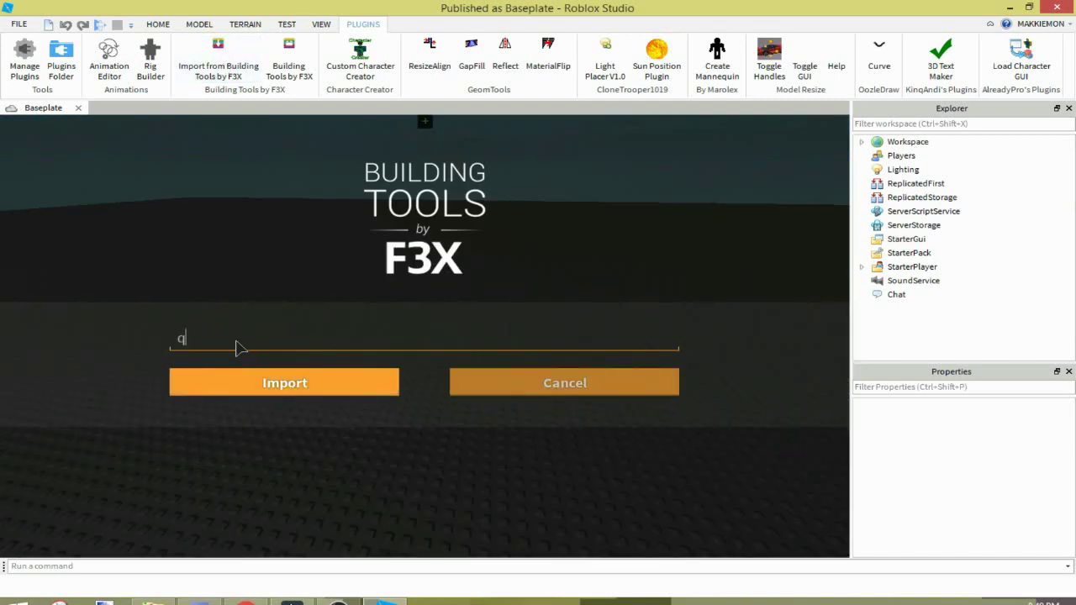
{"action": "type", "text": "1jk"}
{"action": "left_click", "coordinate": [255, 375]}
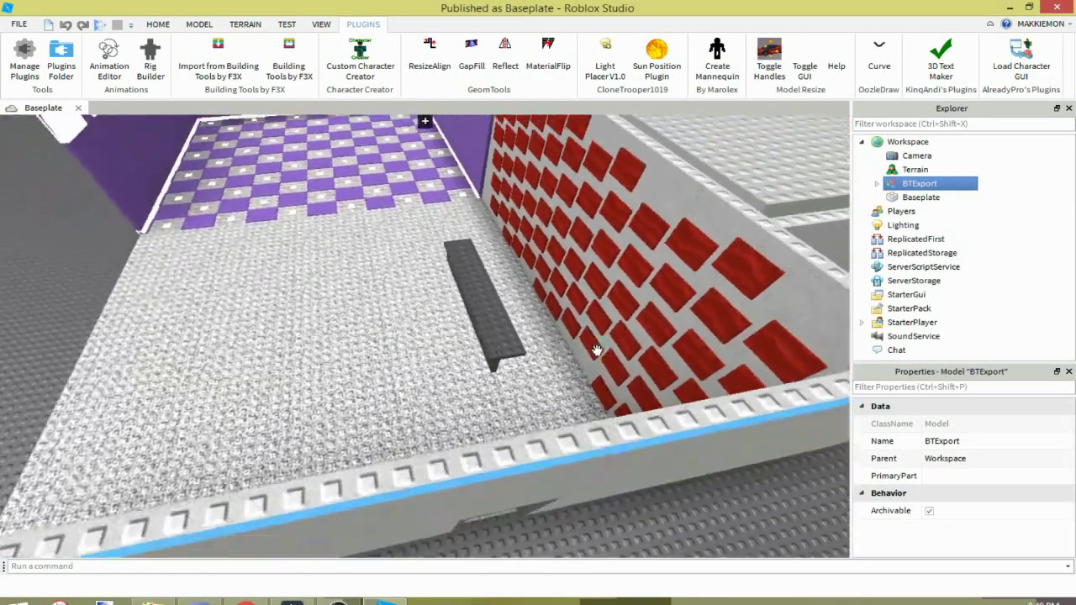
{"action": "key", "text": "f"}
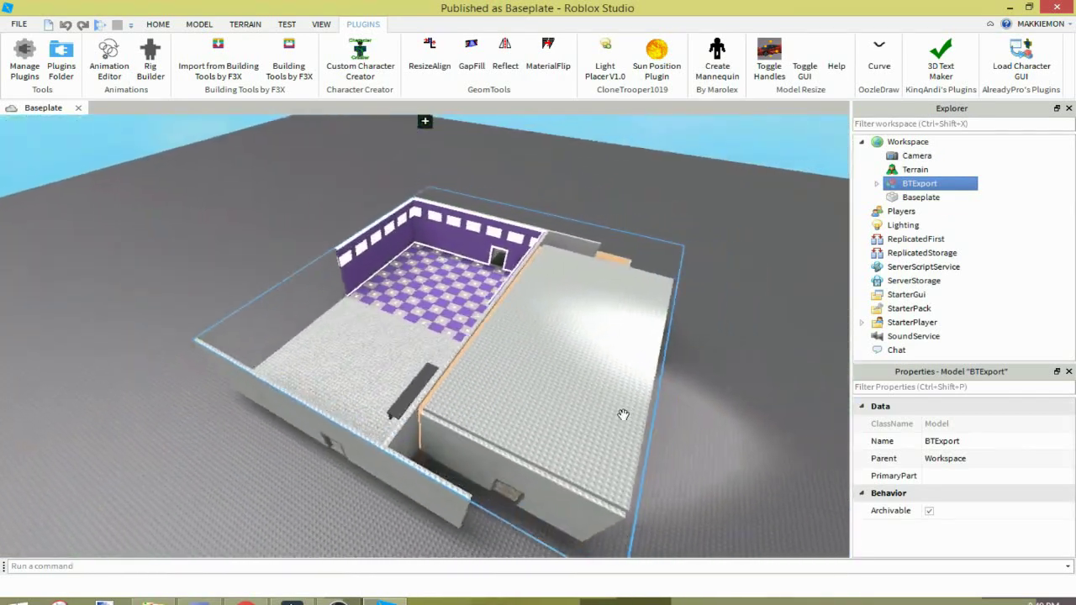
{"action": "scroll", "coordinate": [623, 415], "scroll_direction": "down", "scroll_amount": 5}
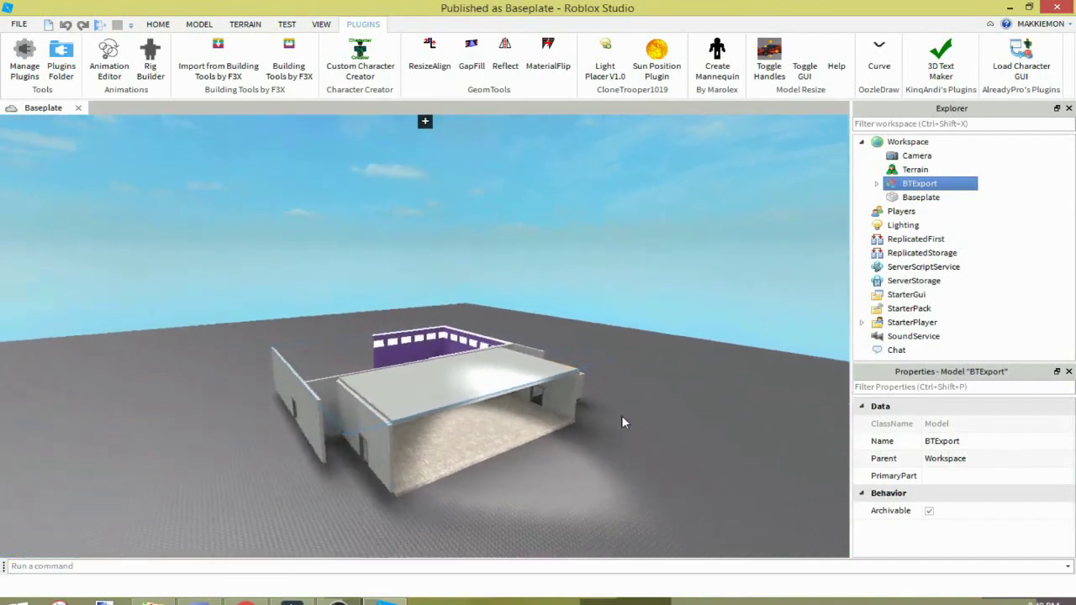
{"action": "scroll", "coordinate": [621, 416], "scroll_direction": "up", "scroll_amount": 5}
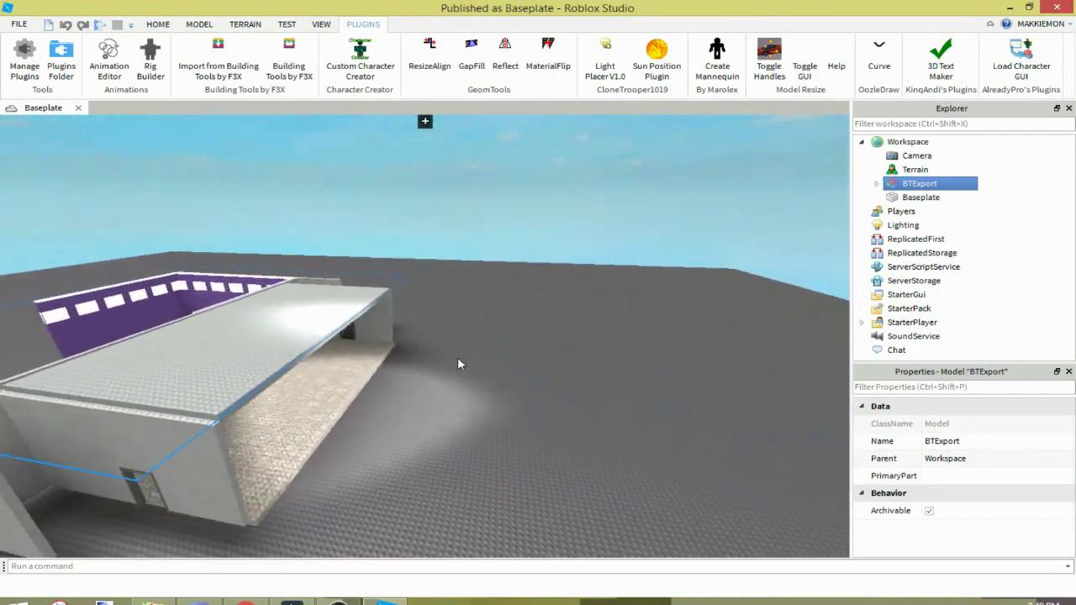
{"action": "left_click_drag", "start_coordinate": [457, 364], "coordinate": [457, 358]}
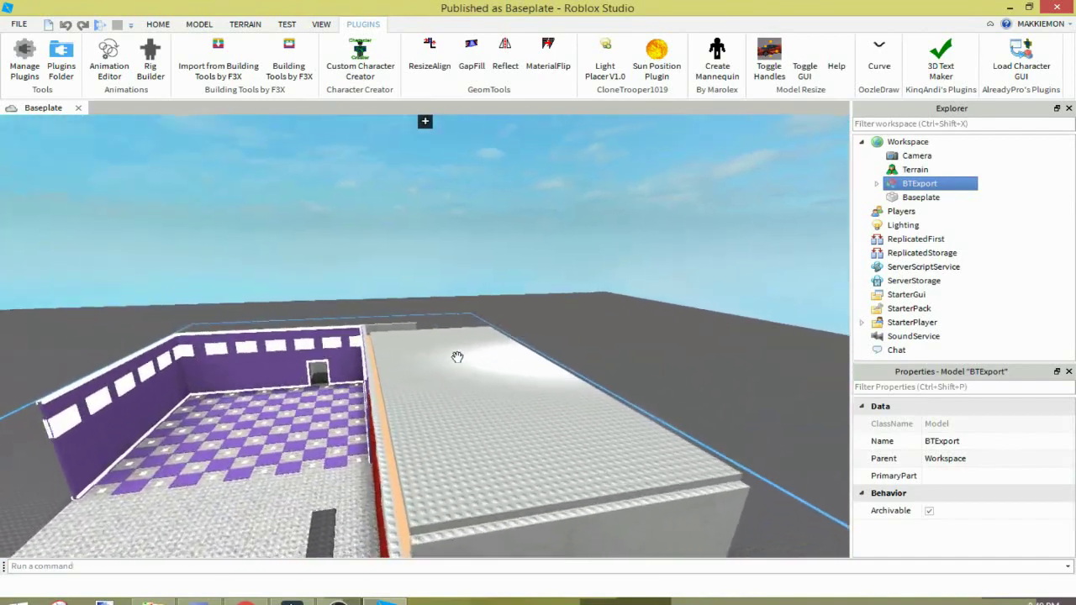
{"action": "scroll", "coordinate": [457, 357], "scroll_direction": "down", "scroll_amount": 8}
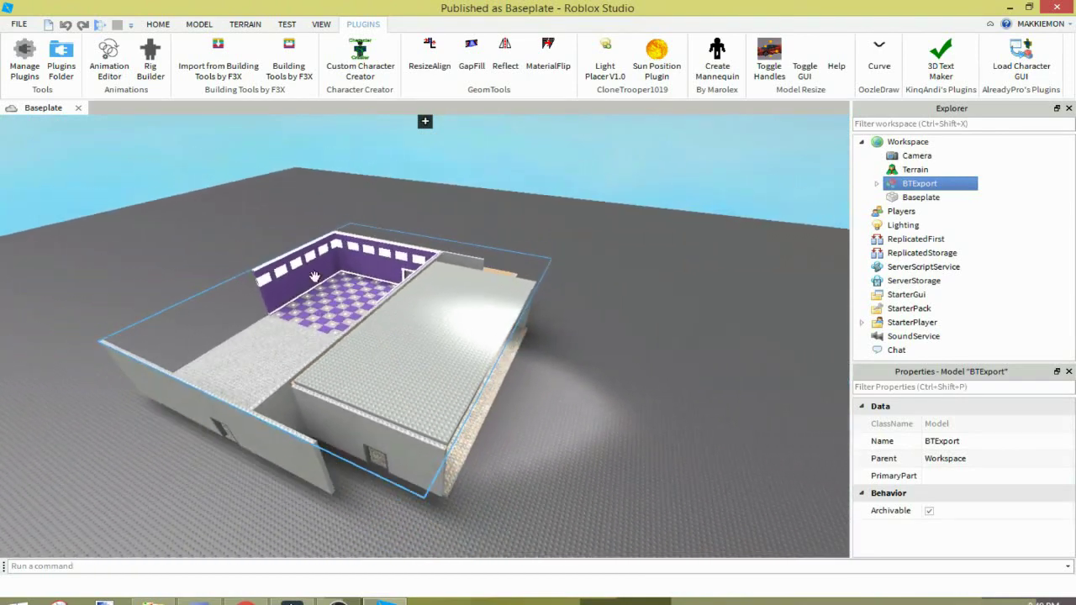
{"action": "scroll", "coordinate": [313, 277], "scroll_direction": "down", "scroll_amount": 4}
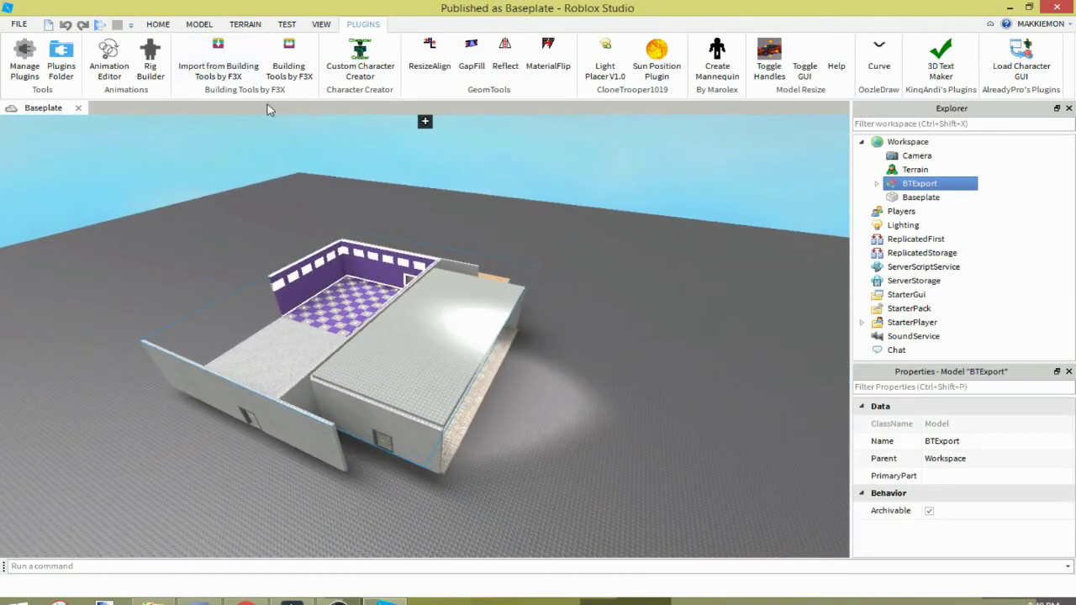